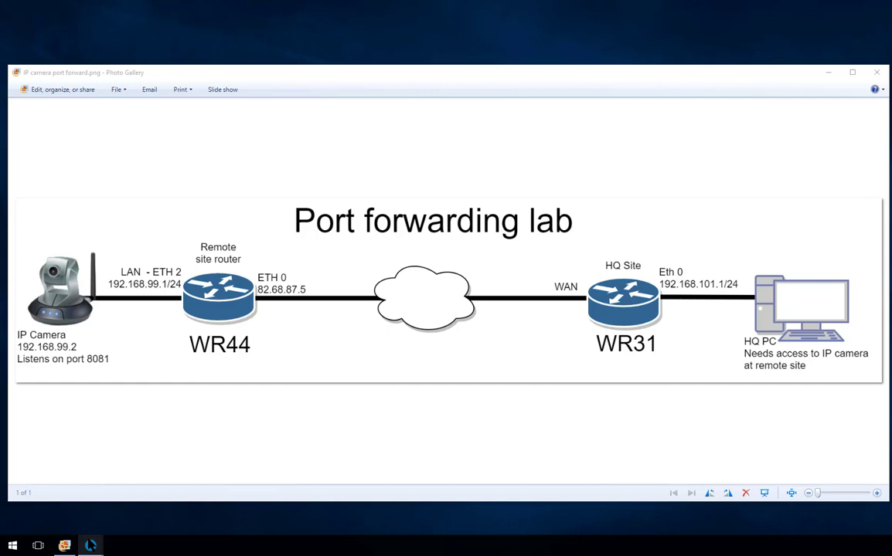
mouse_move(90, 546)
left_click(149, 498)
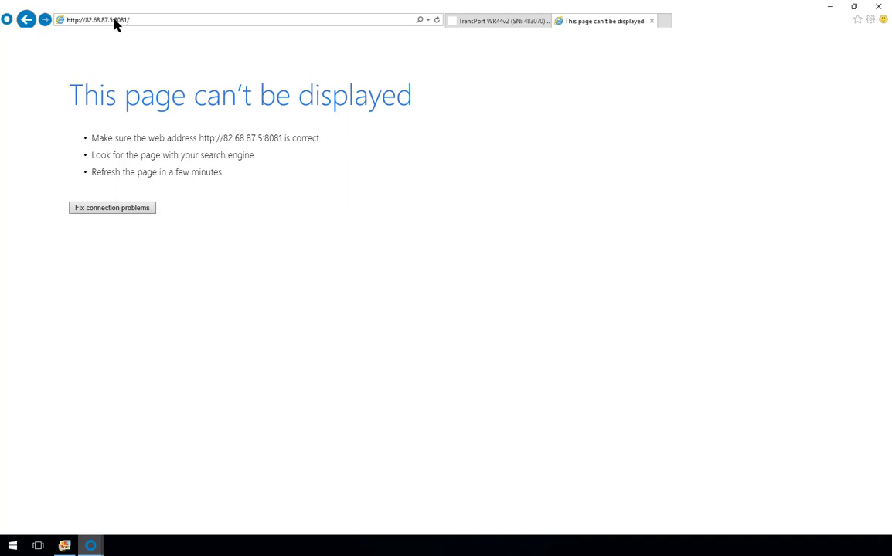
left_click(146, 21)
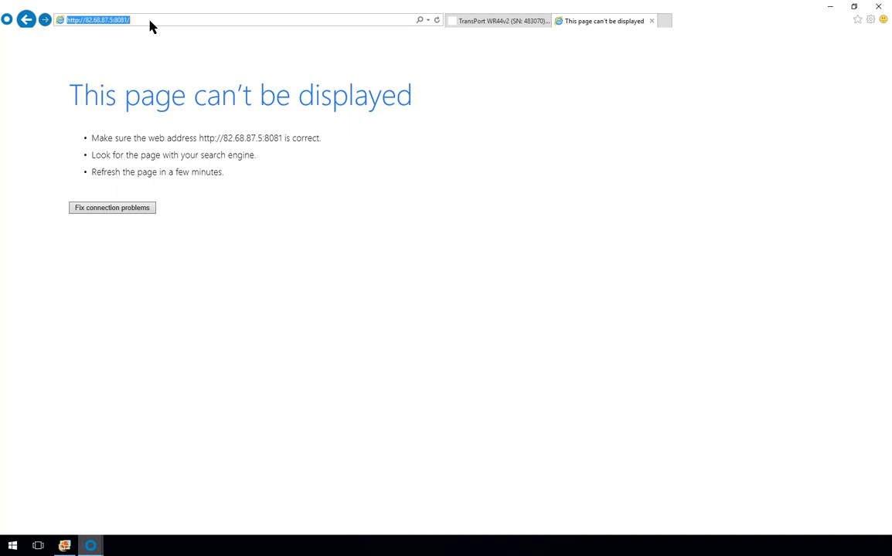
left_click(149, 21)
key("Return")
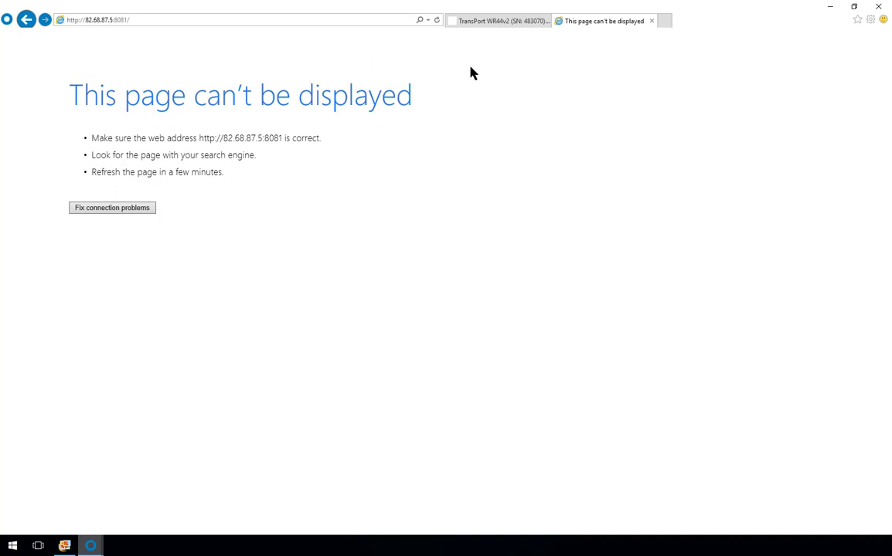
Step: Log in to the TransPort WR44 web interface with the router username and password
left_click(510, 22)
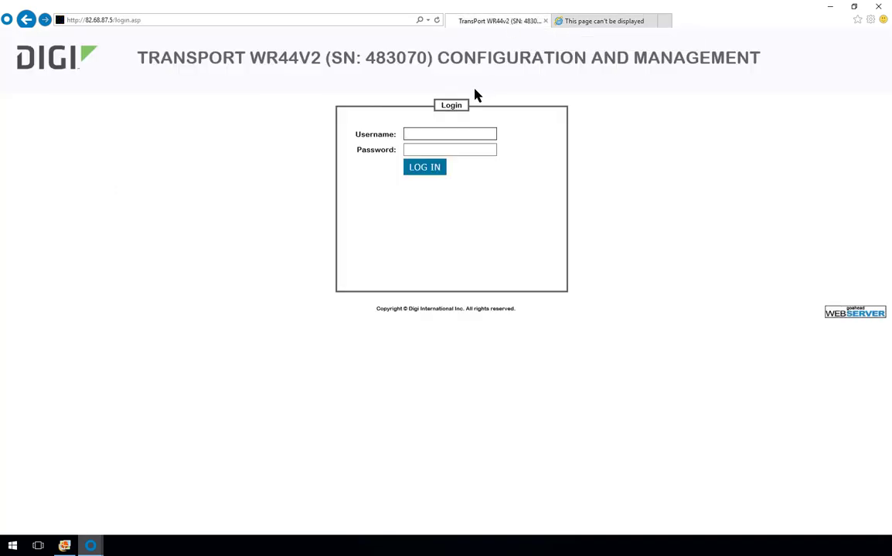
type("ben")
key("Tab")
type("•••••••")
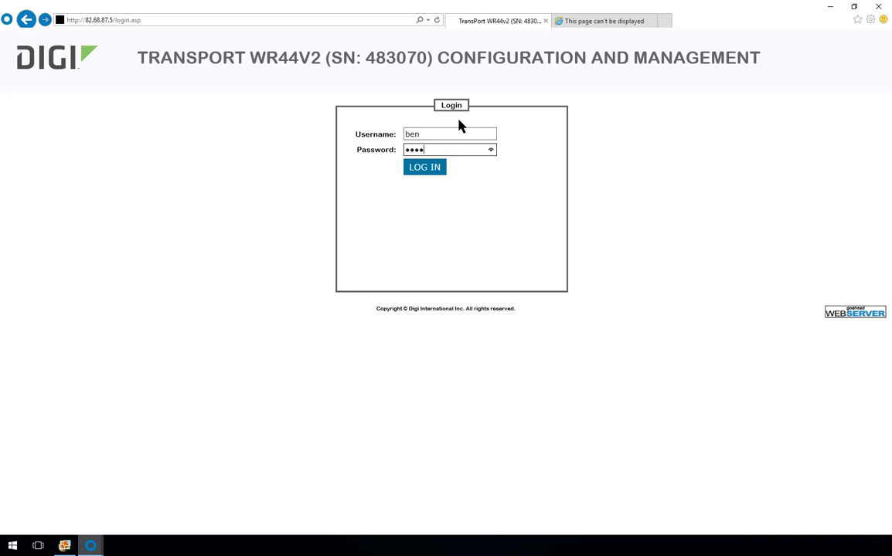
type("•")
key("BackSpace")
key("BackSpace")
key("BackSpace")
key("BackSpace")
key("BackSpace")
key("BackSpace")
key("BackSpace")
key("BackSpace")
type("•••••••")
key("Return")
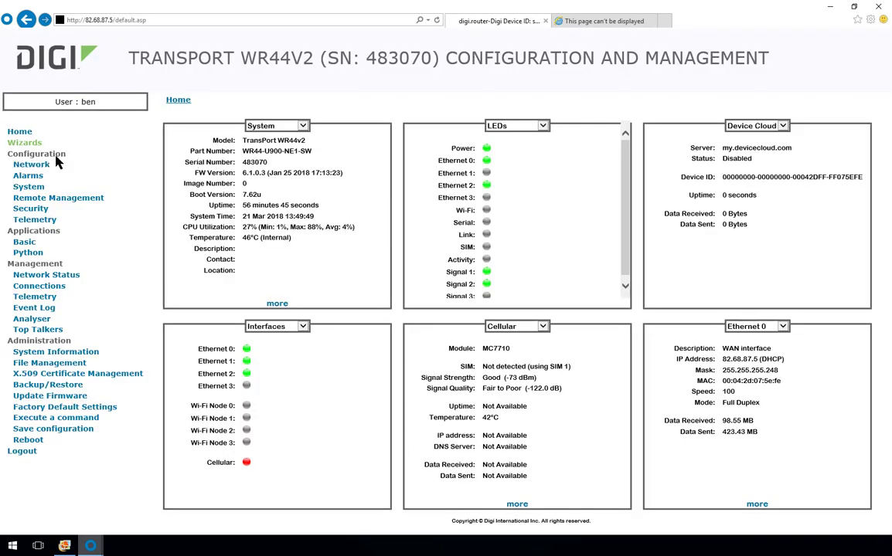
Step: Browse Network > Interfaces > Ethernet through ETH 0 and ETH 1 to ETH 2 - IP Camera (192.168.99.1)
left_click(35, 167)
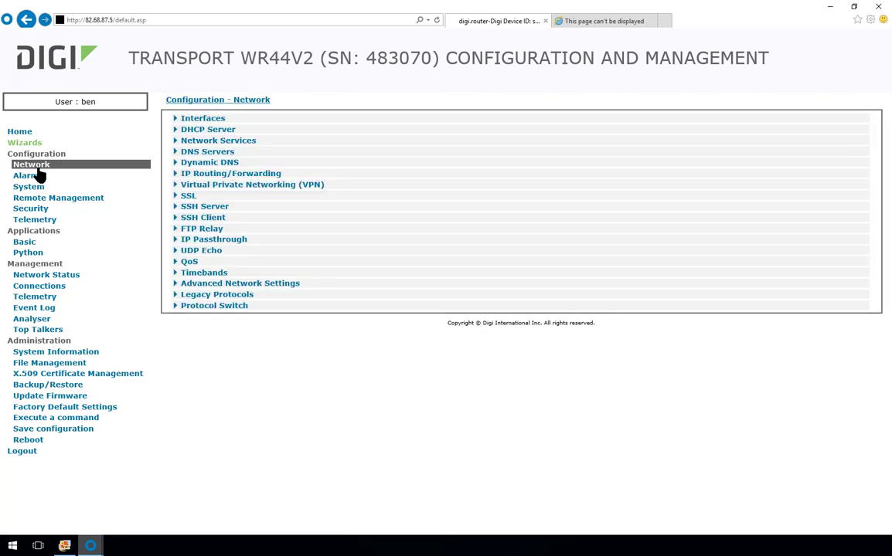
left_click(204, 120)
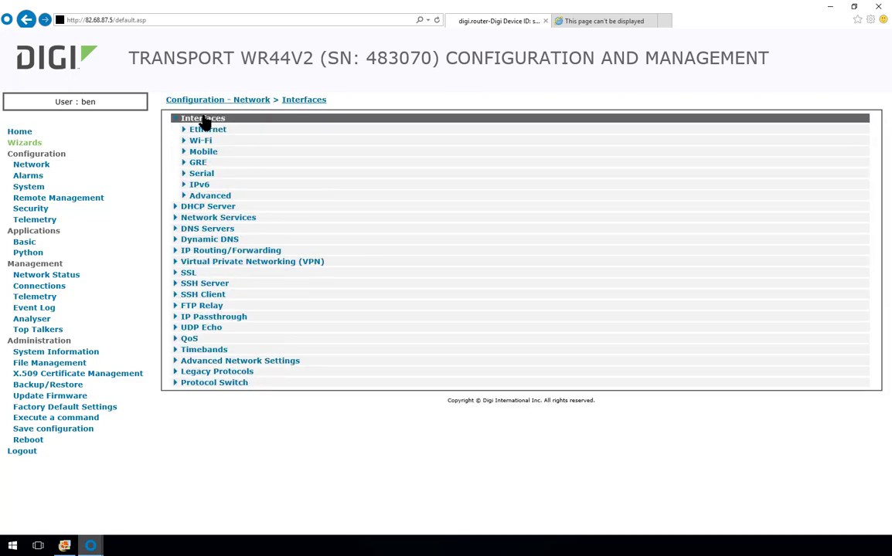
left_click(207, 130)
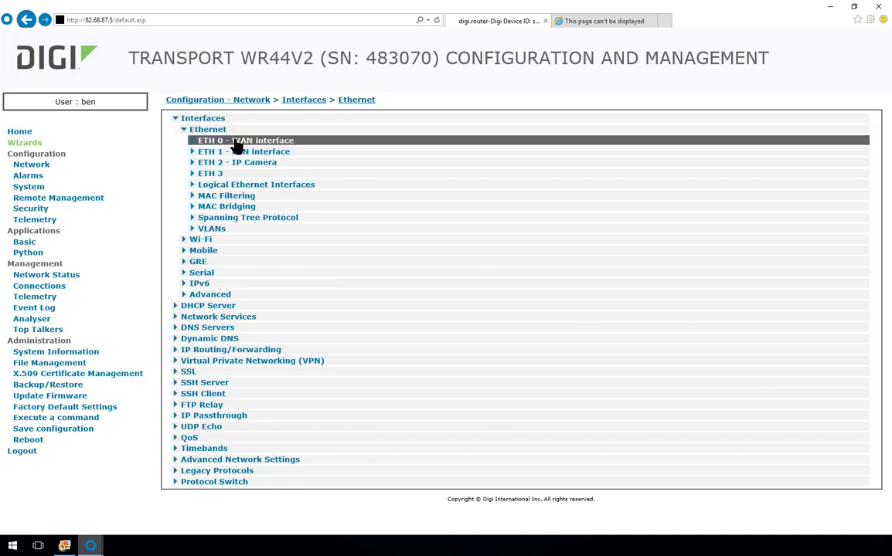
left_click(236, 146)
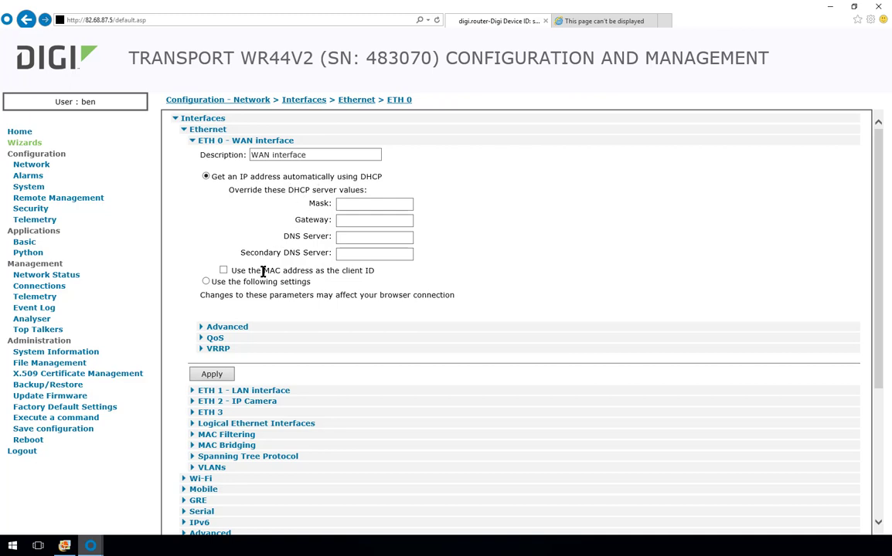
left_click(199, 140)
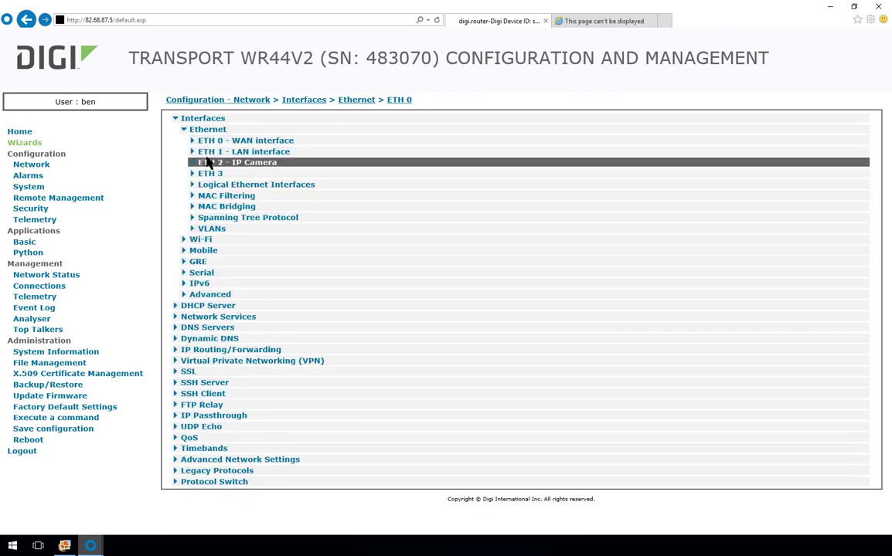
left_click(210, 152)
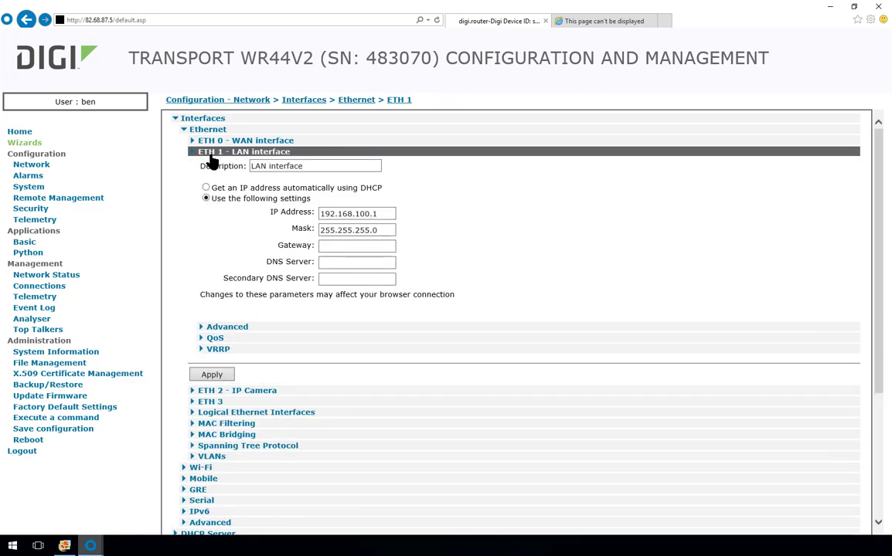
left_click(212, 159)
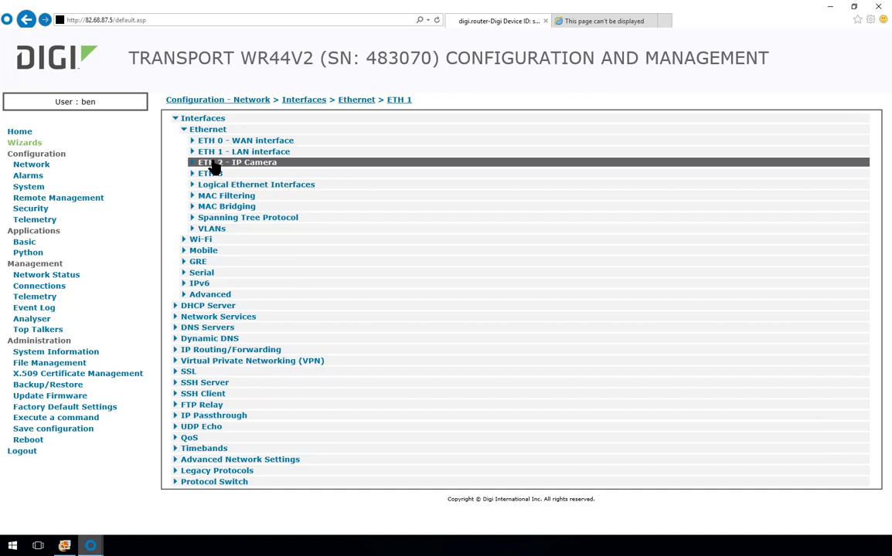
left_click(213, 165)
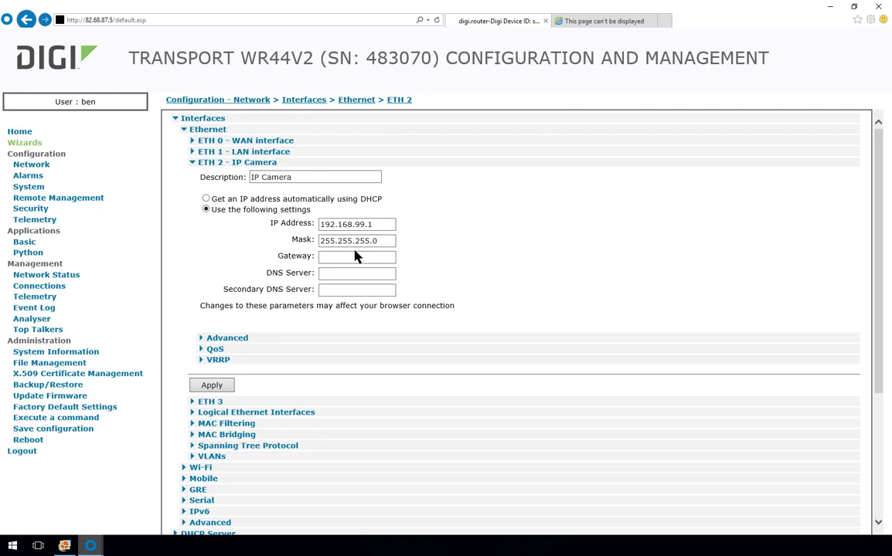
Step: Open DHCP Server for Ethernet 2 and check the static lease reserving 192.168.99.2 for the camera
scroll(194, 290, "down", 2)
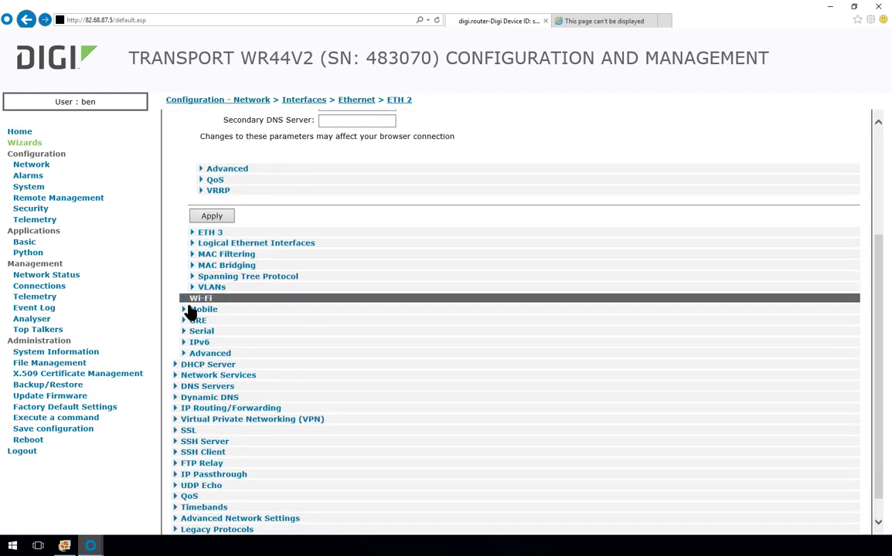
left_click(198, 366)
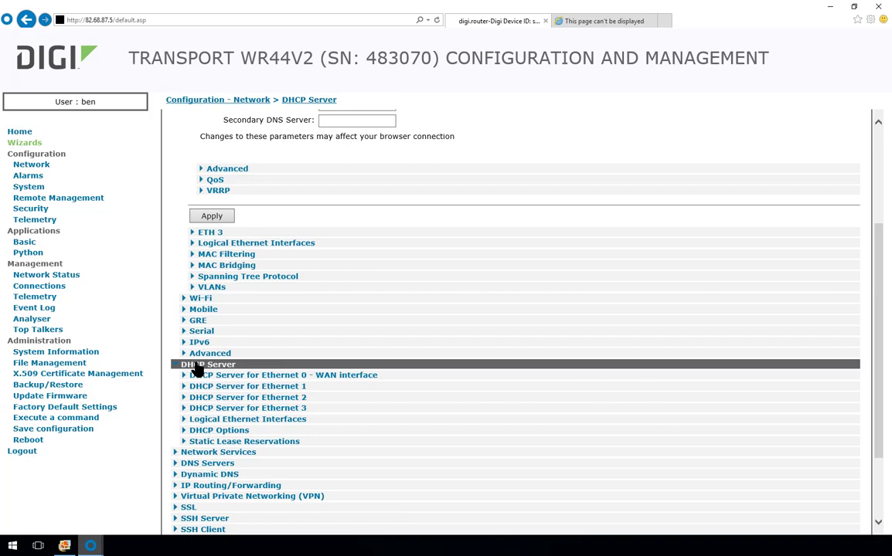
left_click(239, 399)
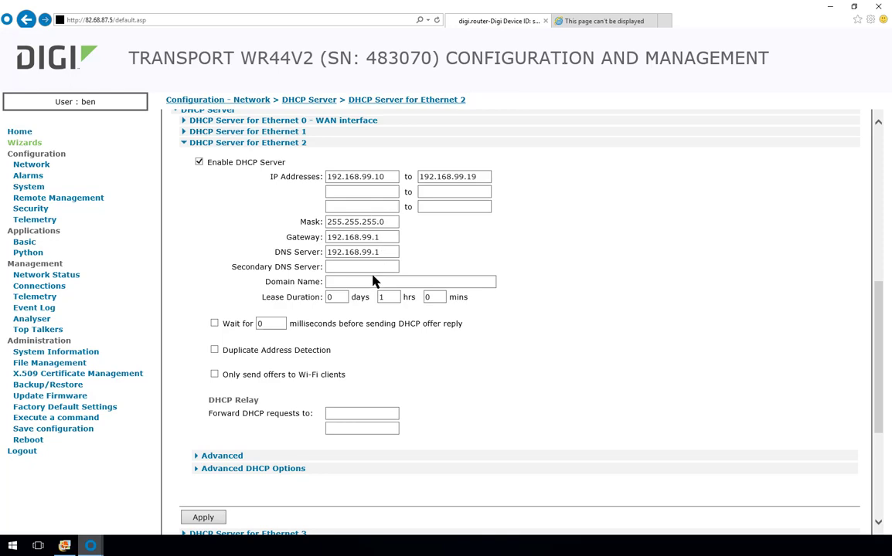
scroll(308, 352, "down", 3)
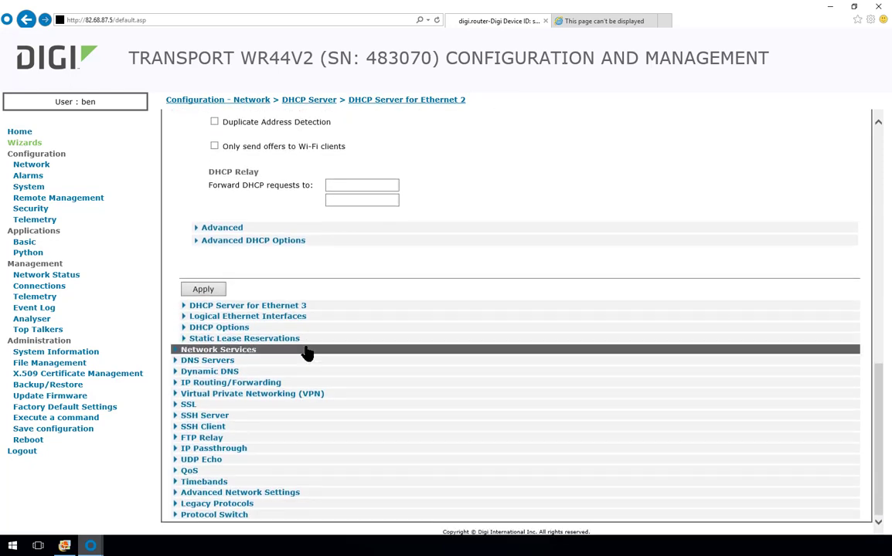
left_click(294, 340)
scroll(290, 337, "down", 1)
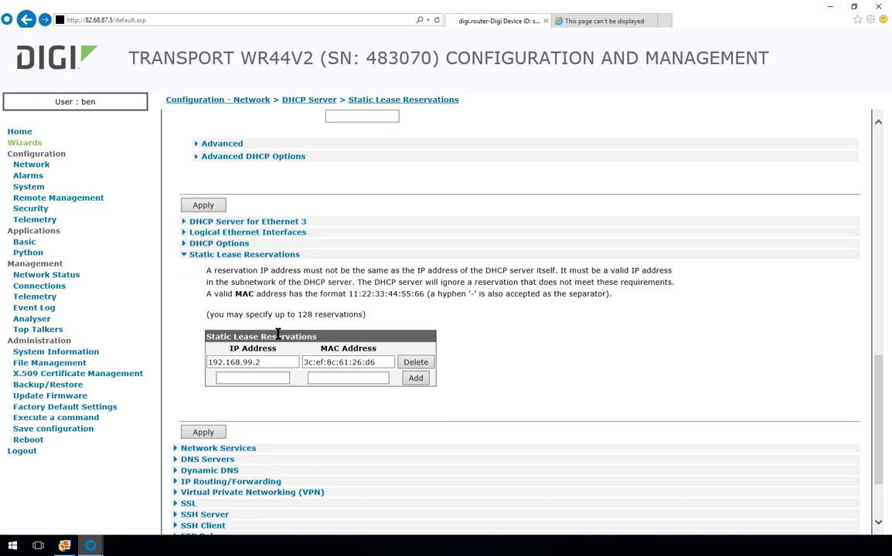
left_click_drag(268, 361, 191, 357)
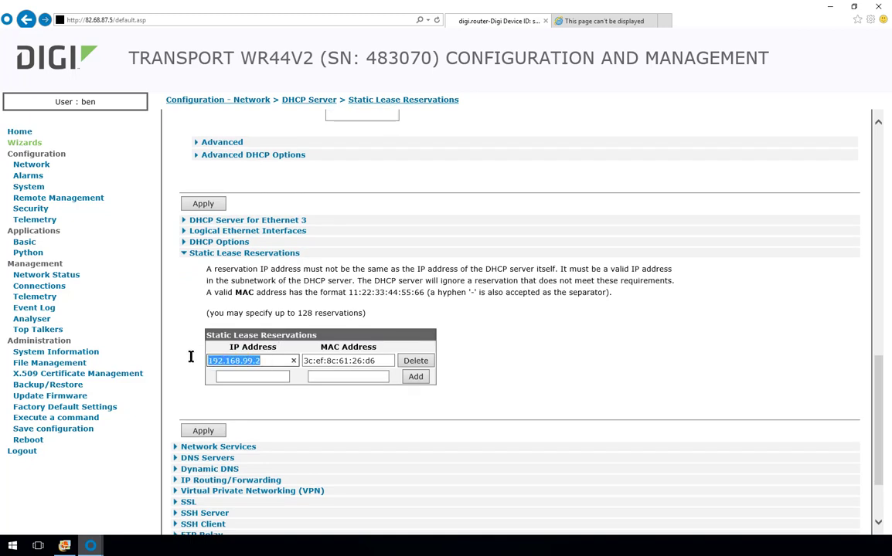
left_click(261, 365)
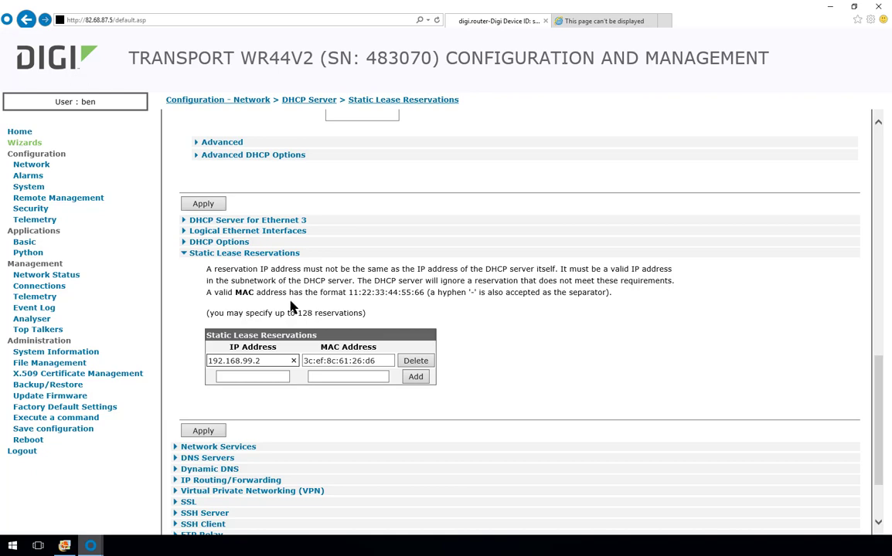
Step: Open ETH 0 - WAN's advanced settings and review its NAT mode, IP address and Port
scroll(286, 308, "up", 6)
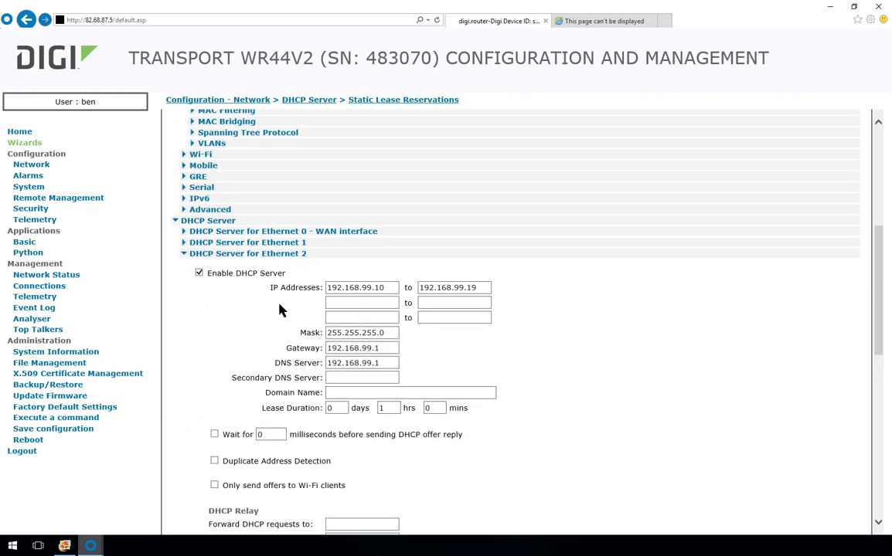
scroll(280, 310, "up", 4)
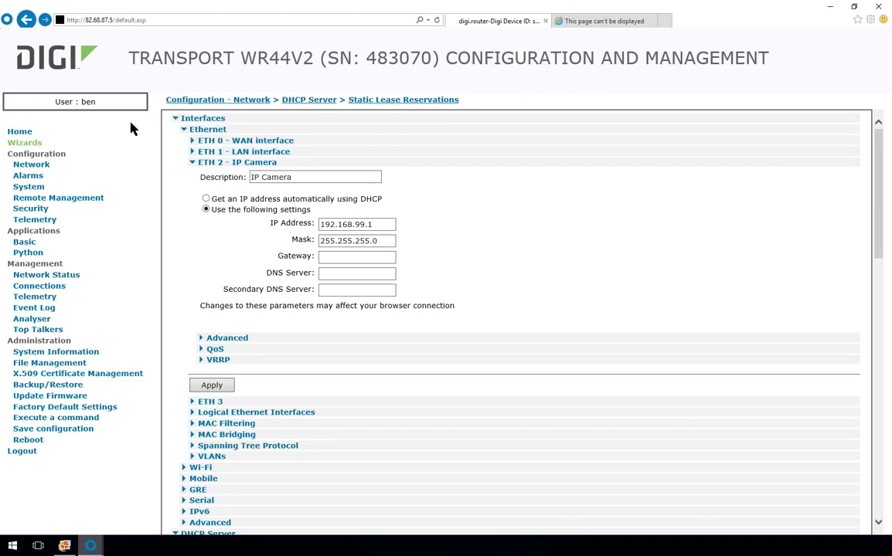
left_click(28, 165)
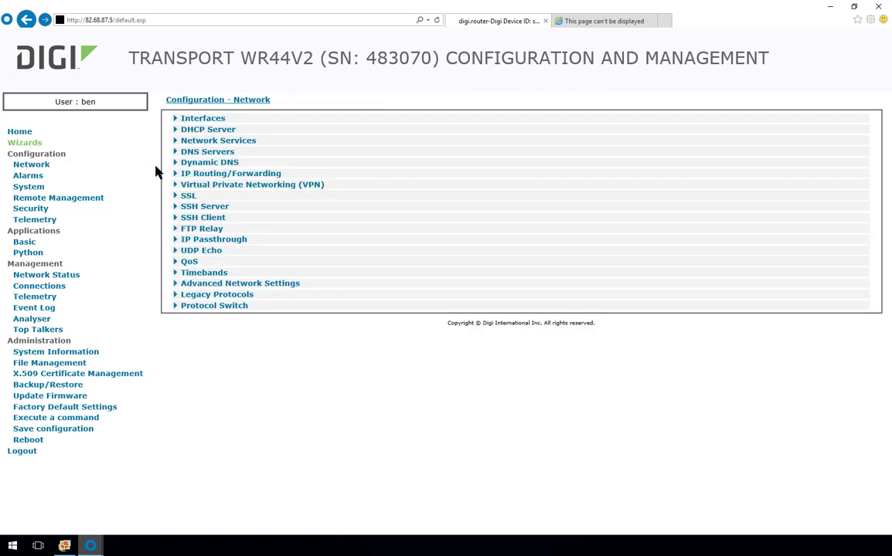
left_click(207, 119)
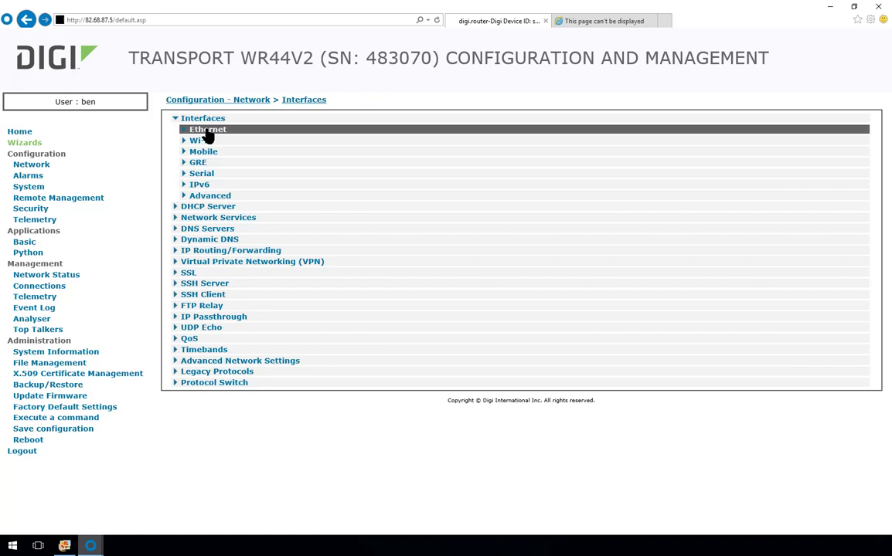
left_click(208, 130)
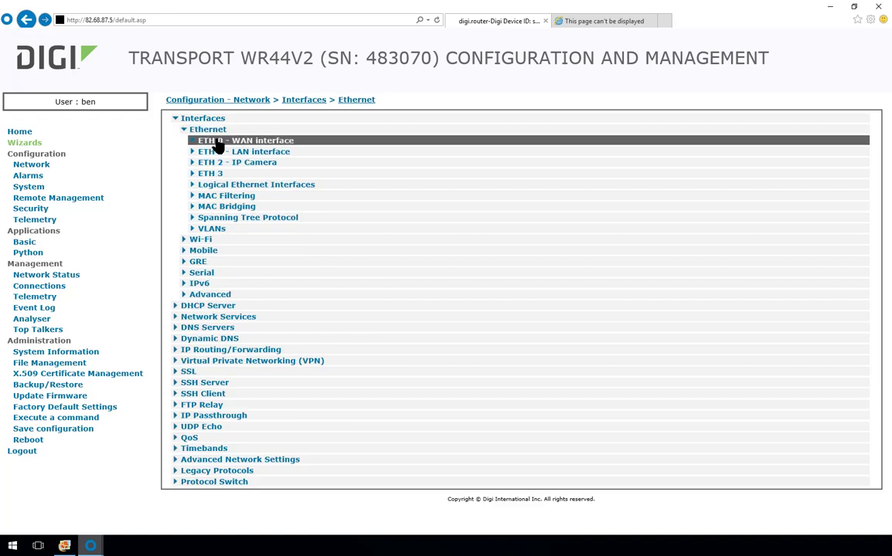
left_click(219, 144)
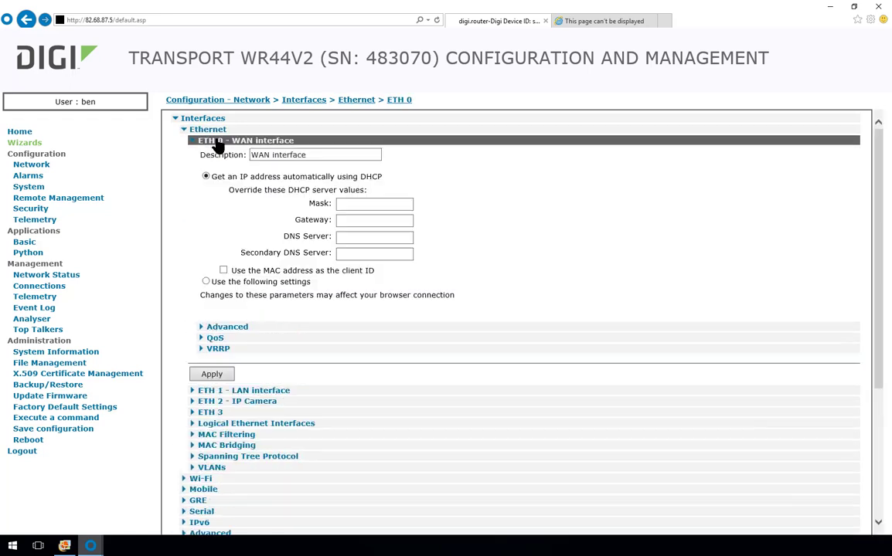
left_click(235, 328)
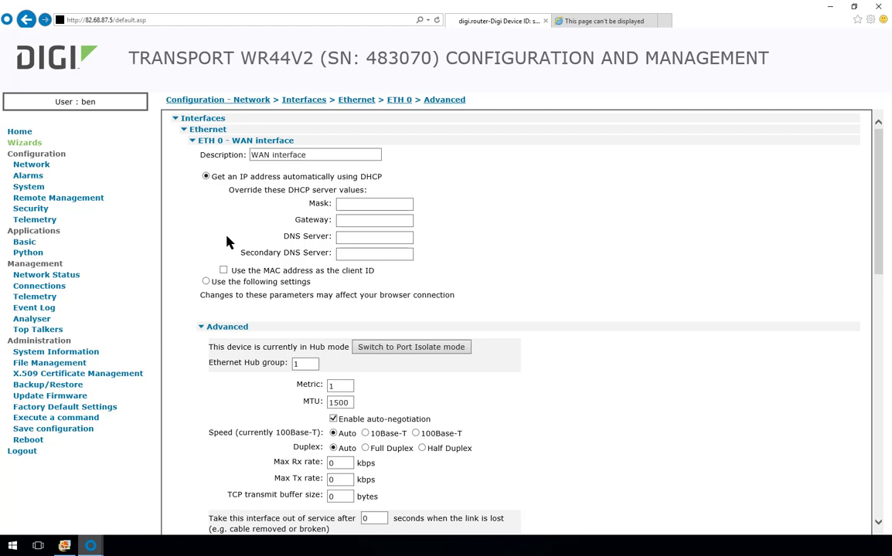
scroll(225, 241, "down", 3)
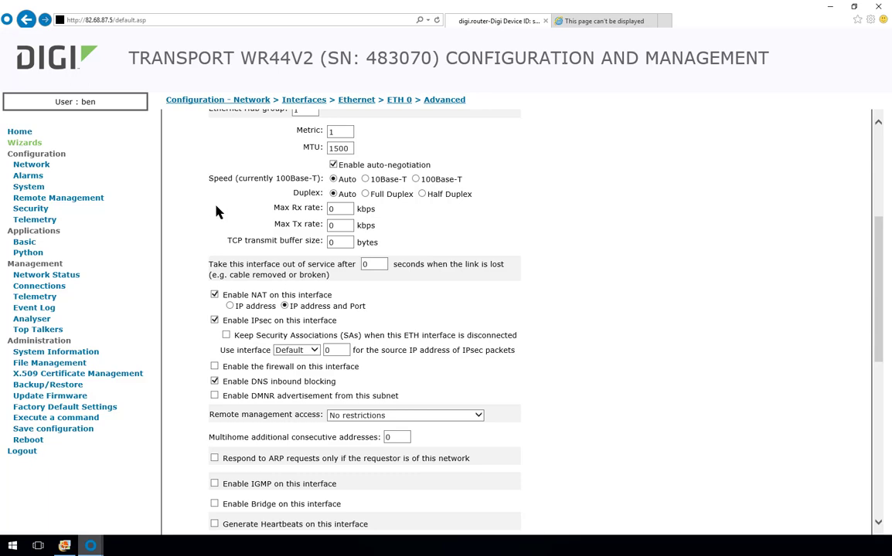
scroll(200, 206, "up", 3)
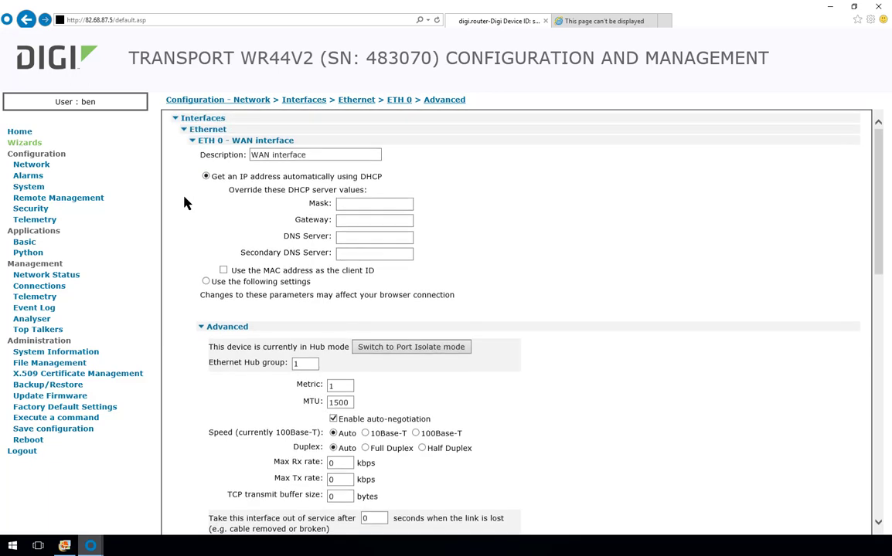
Step: Review the ETH 1 - LAN interface's advanced settings
left_click(197, 143)
left_click(200, 153)
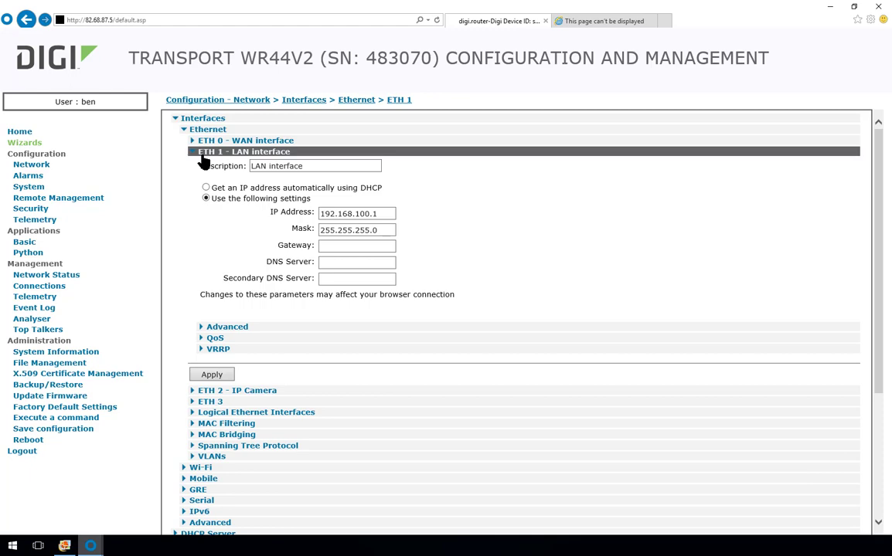
left_click(220, 327)
scroll(224, 328, "down", 3)
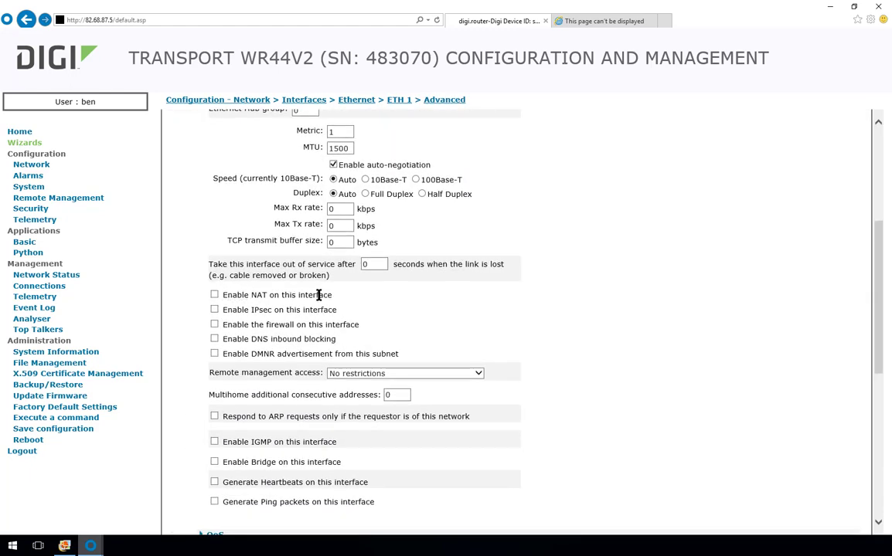
scroll(293, 278, "up", 3)
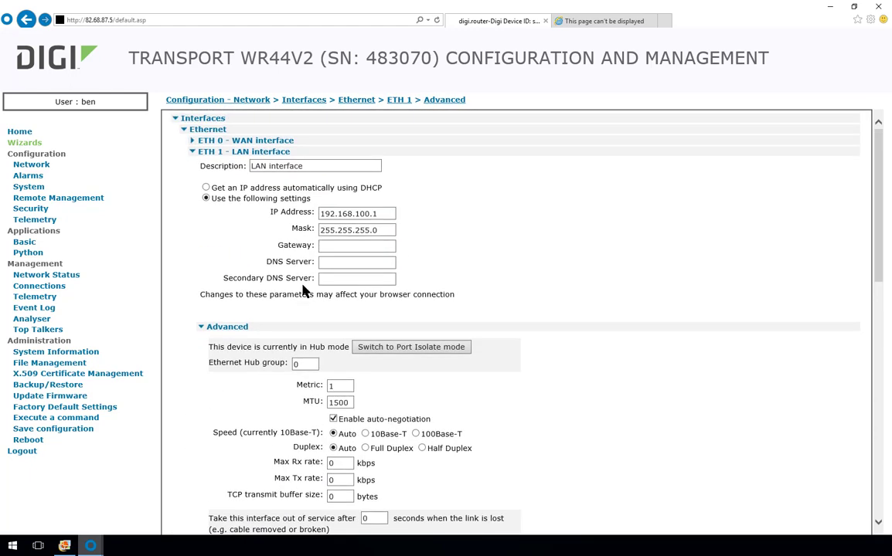
Step: Check ETH 2 - IP Camera's advanced NAT option and expand Interfaces > Advanced to show the PPP groups
left_click(219, 152)
left_click(224, 162)
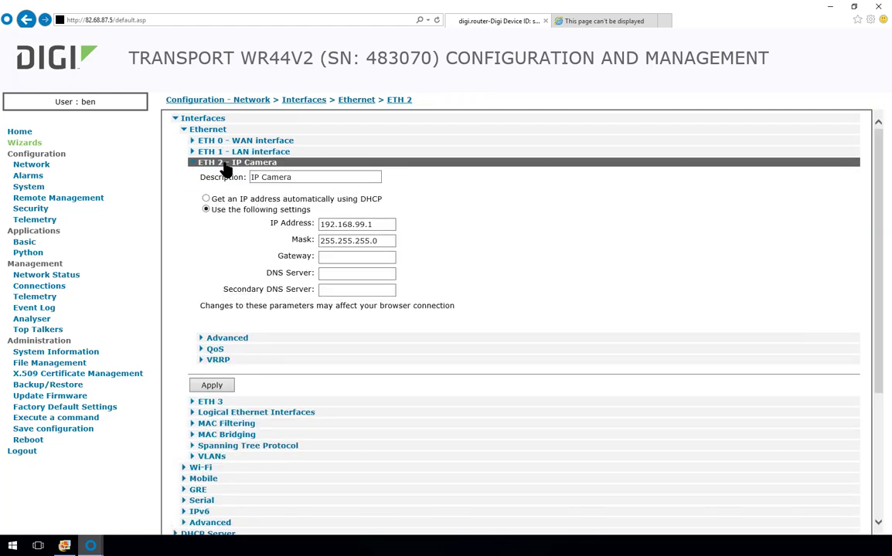
left_click(232, 339)
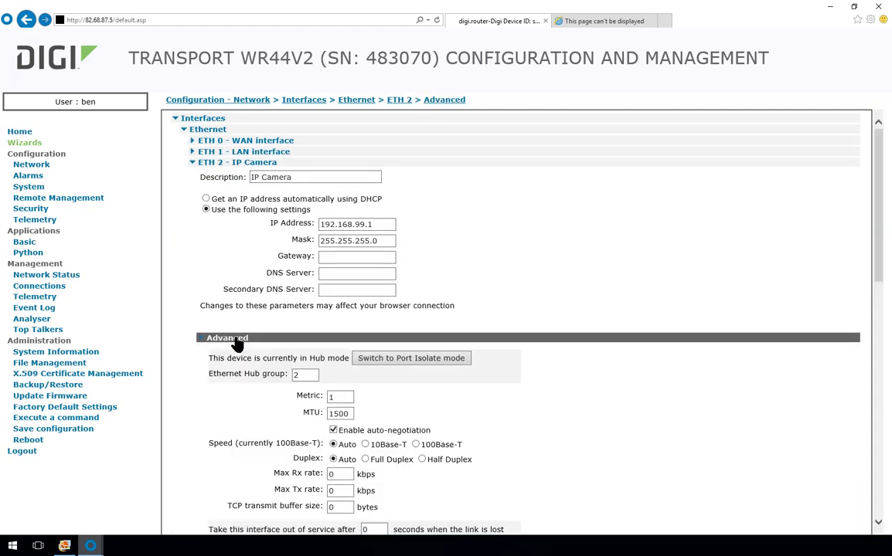
scroll(237, 341, "down", 3)
scroll(237, 341, "down", 5)
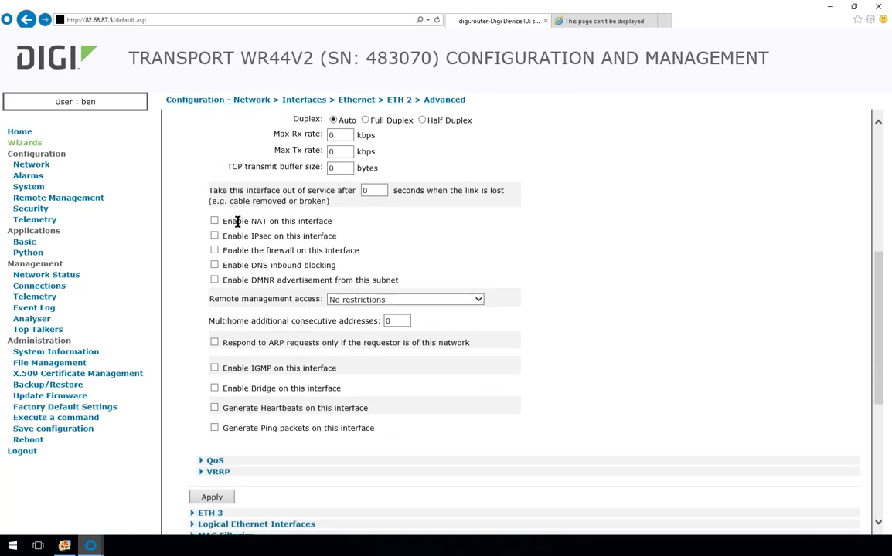
left_click_drag(233, 221, 298, 221)
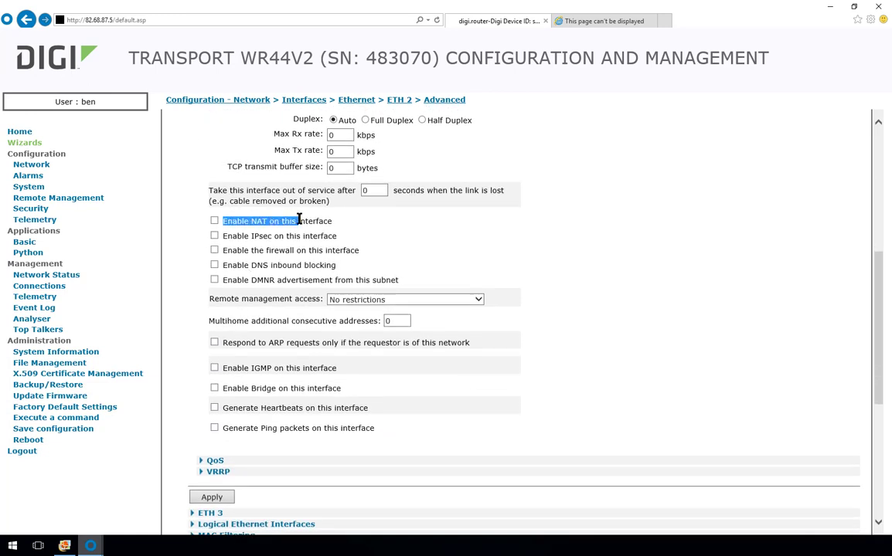
left_click(247, 209)
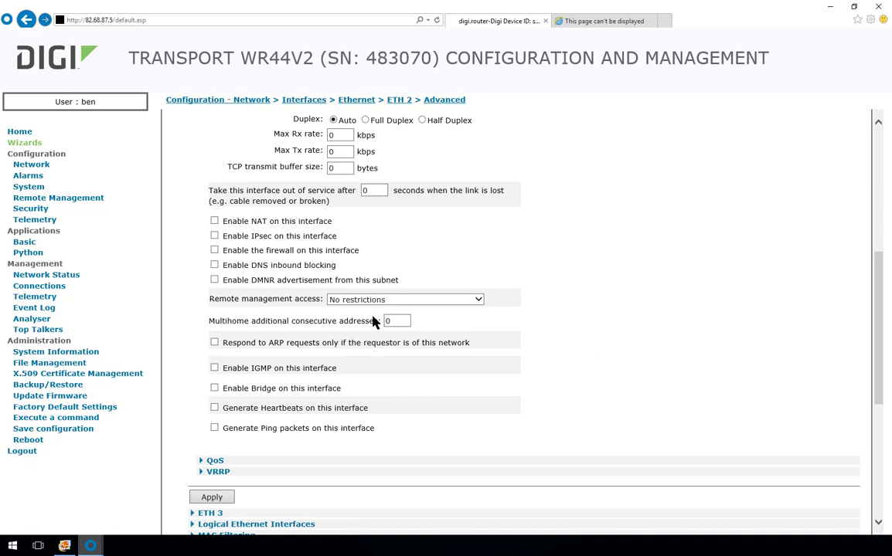
scroll(378, 317, "down", 3)
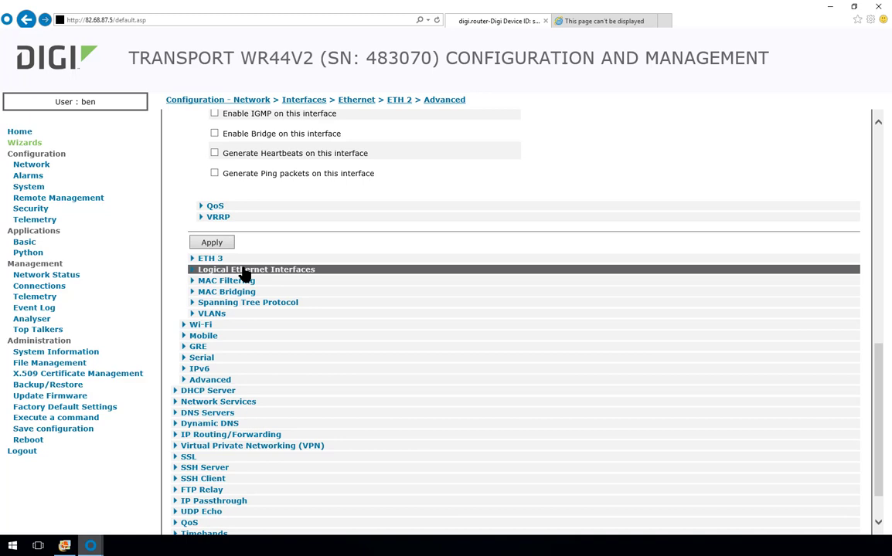
left_click(213, 379)
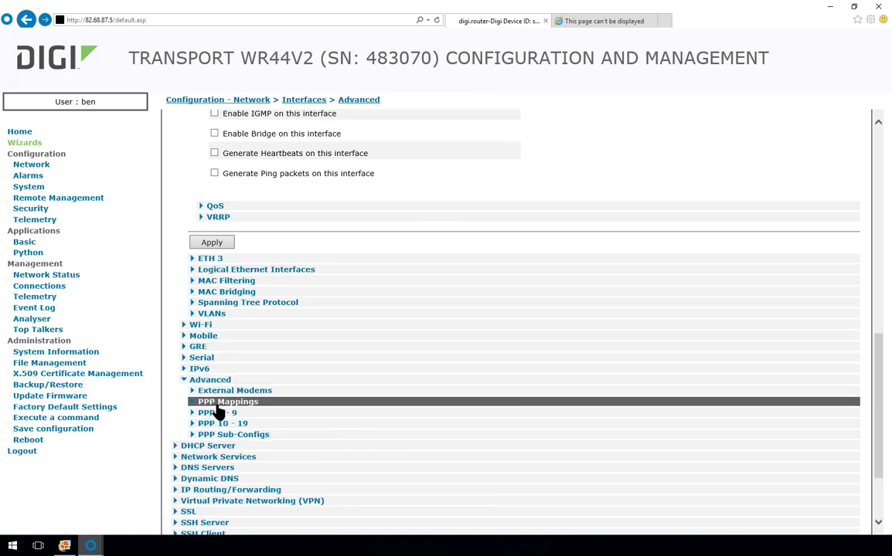
Step: Change PPP 1 - W-WAN's NAT from IP address to 'IP address and Port' and apply it
left_click(222, 414)
scroll(235, 373, "down", 1)
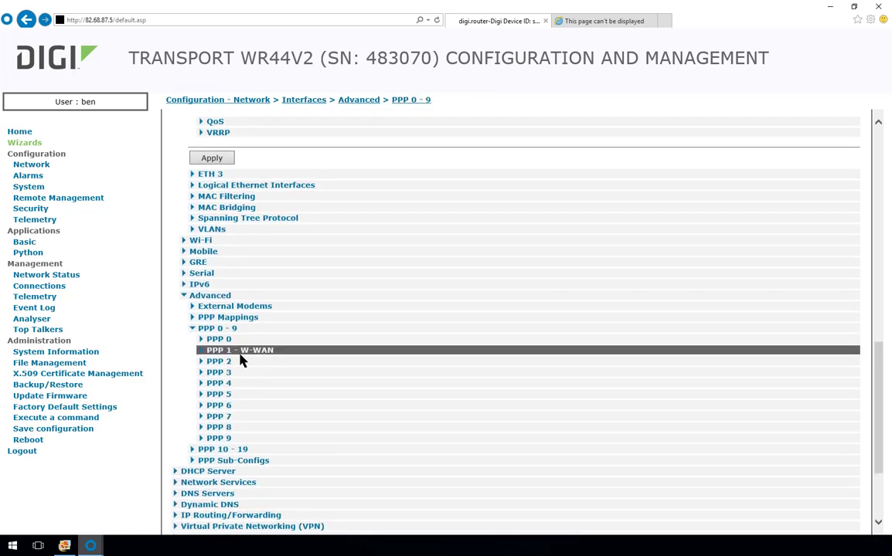
left_click(240, 354)
scroll(240, 355, "down", 2)
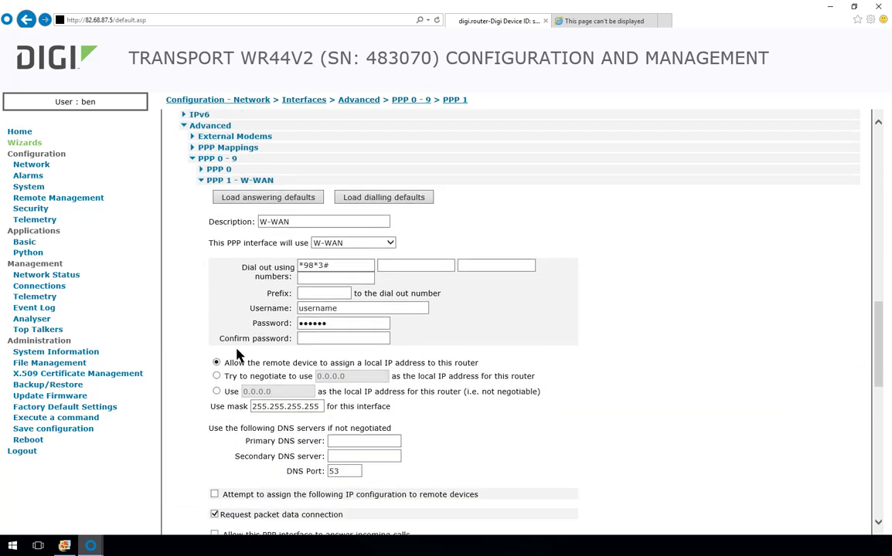
scroll(237, 355, "down", 3)
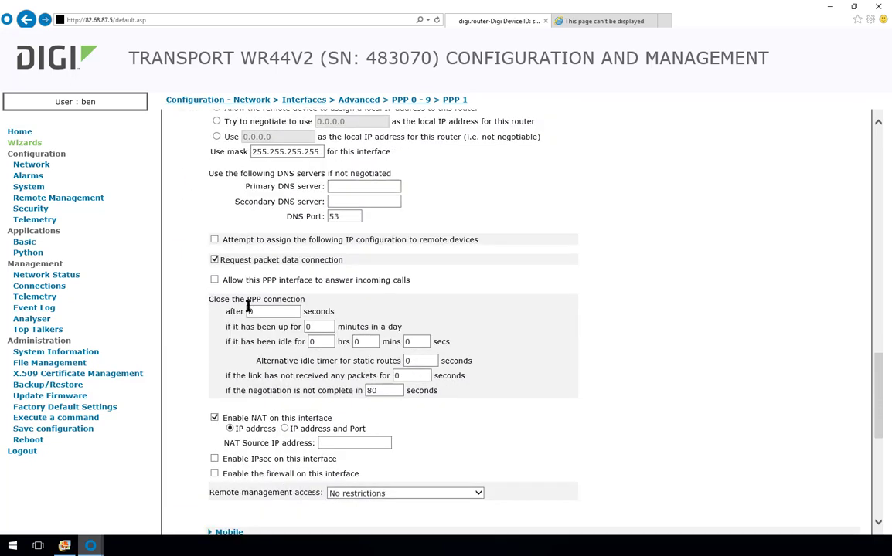
left_click_drag(222, 418, 300, 419)
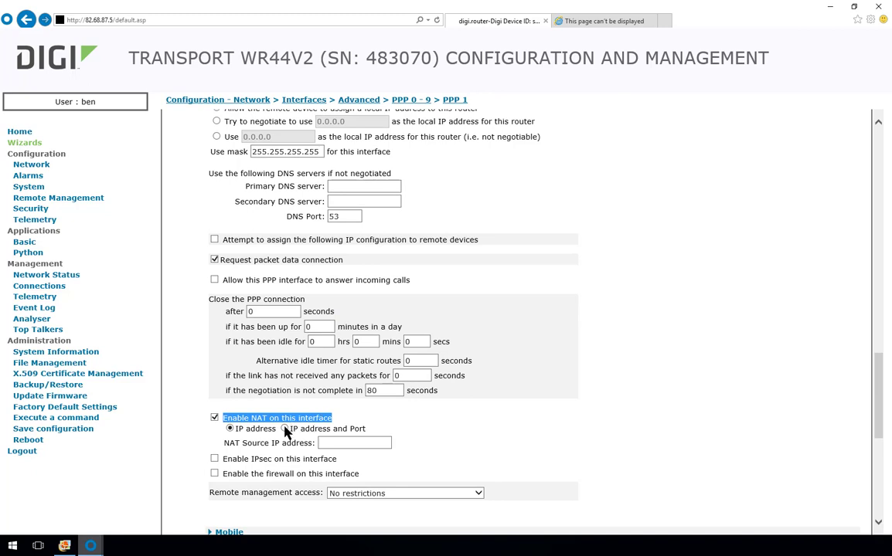
left_click_drag(276, 428, 235, 429)
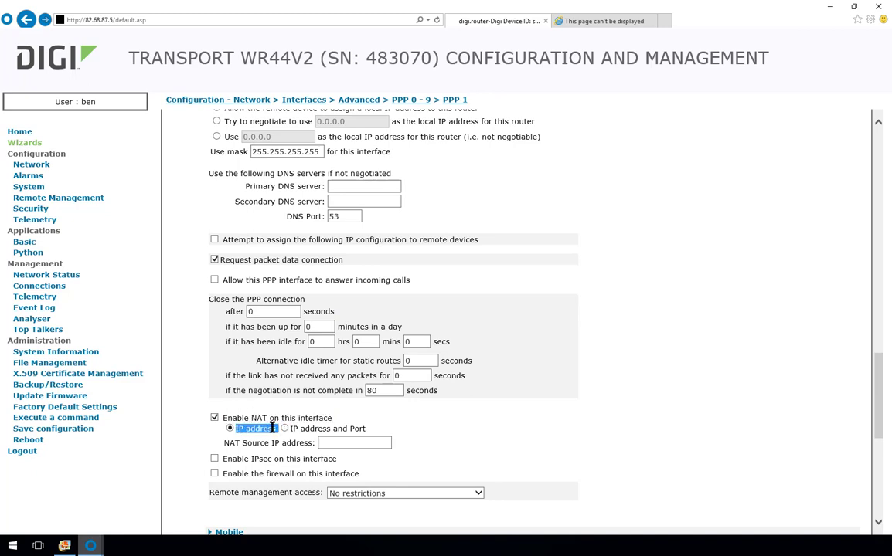
left_click_drag(290, 429, 367, 428)
left_click(284, 430)
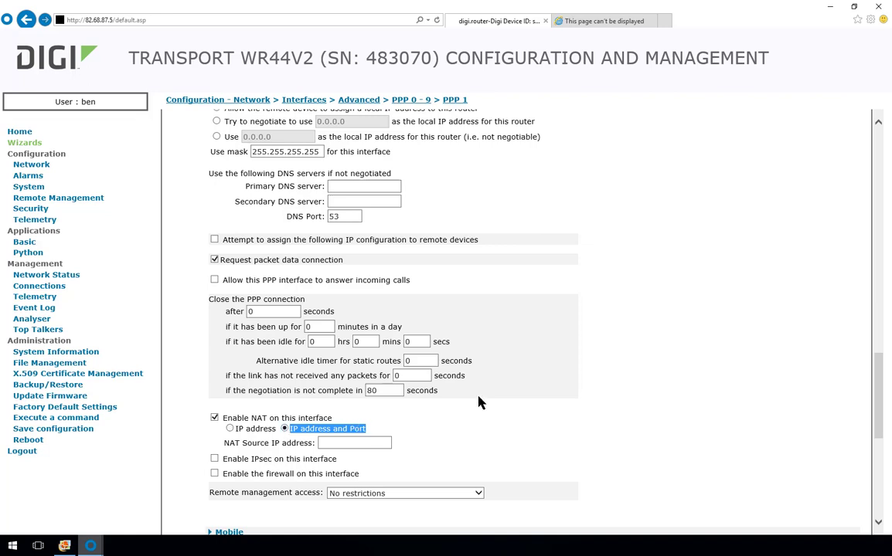
scroll(410, 431, "down", 2)
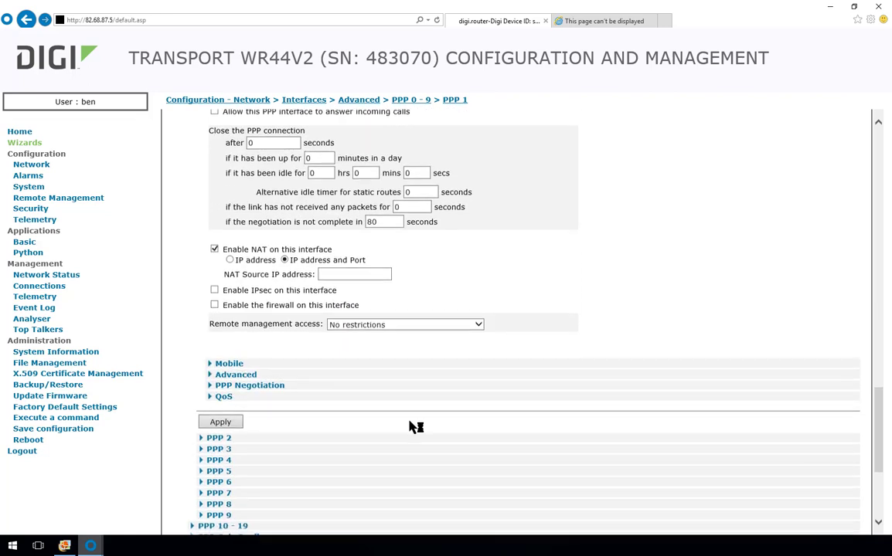
left_click(222, 422)
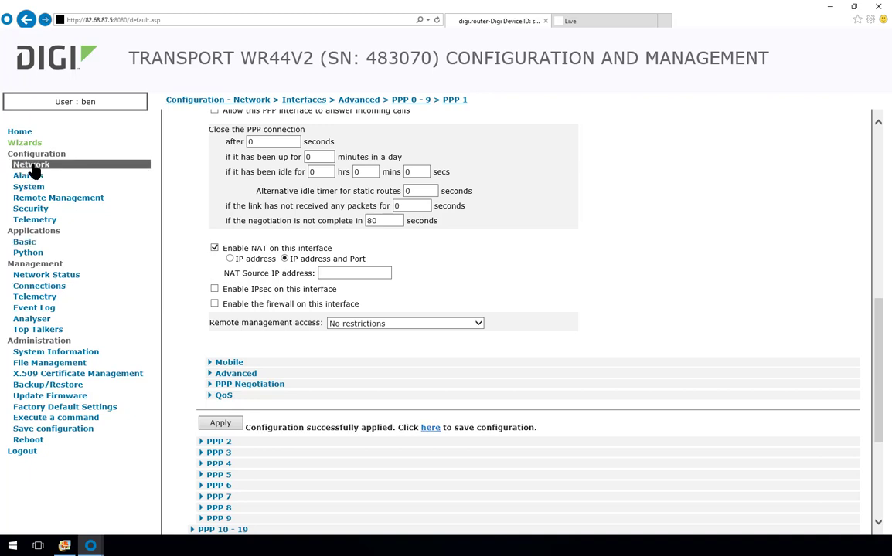
Step: Open IP Routing/Forwarding > IP Port Forwarding/Static NAT Mappings
left_click(32, 167)
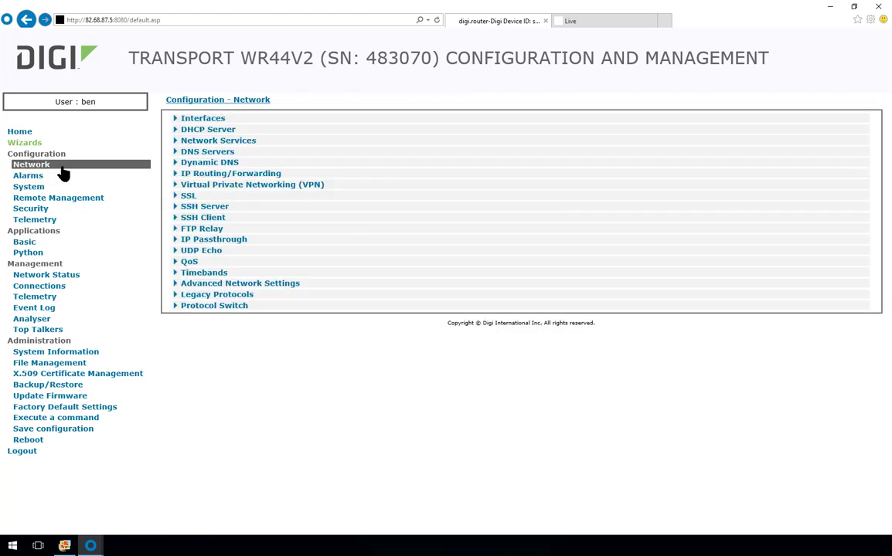
left_click(255, 177)
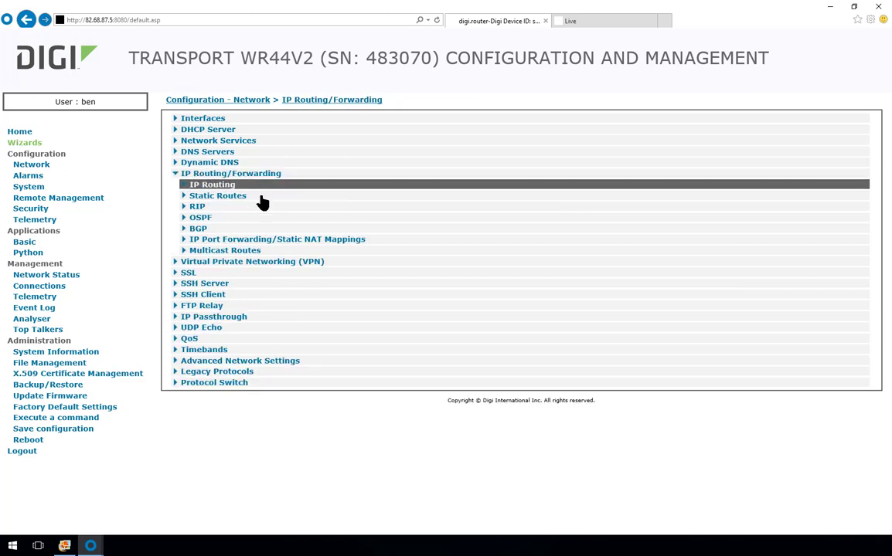
double_click(267, 240)
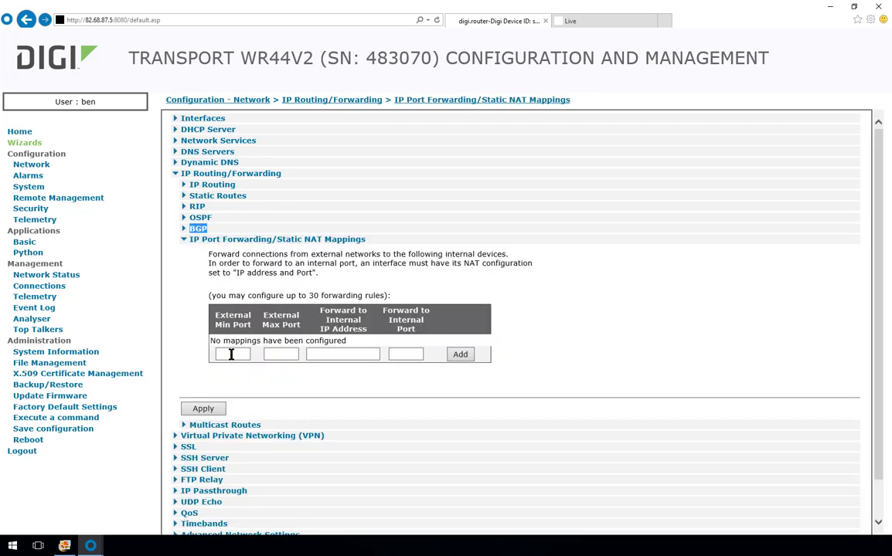
Step: Add a rule forwarding external port 8081 to 192.168.99.2 port 8081 and apply it
left_click(231, 354)
type("8081")
key("Tab")
type("8081")
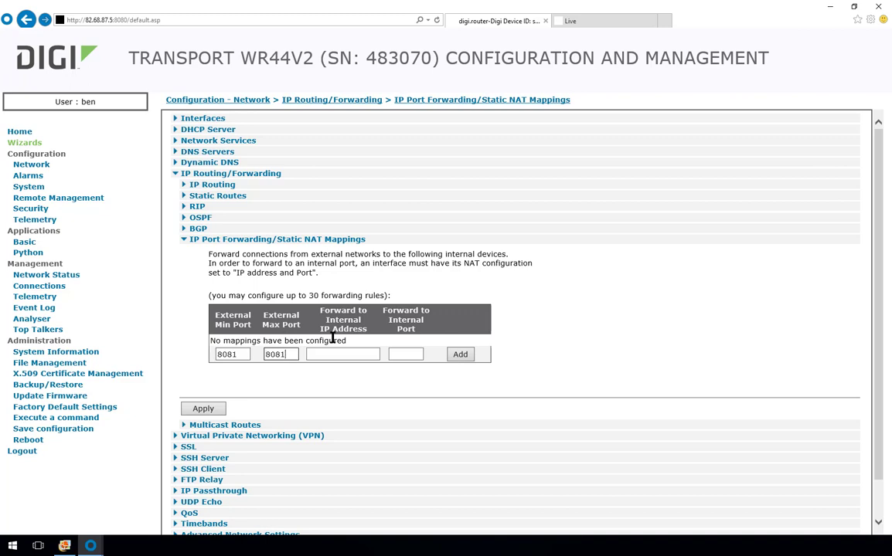
left_click(331, 354)
type("192.168.99.2")
left_click(400, 356)
type("1")
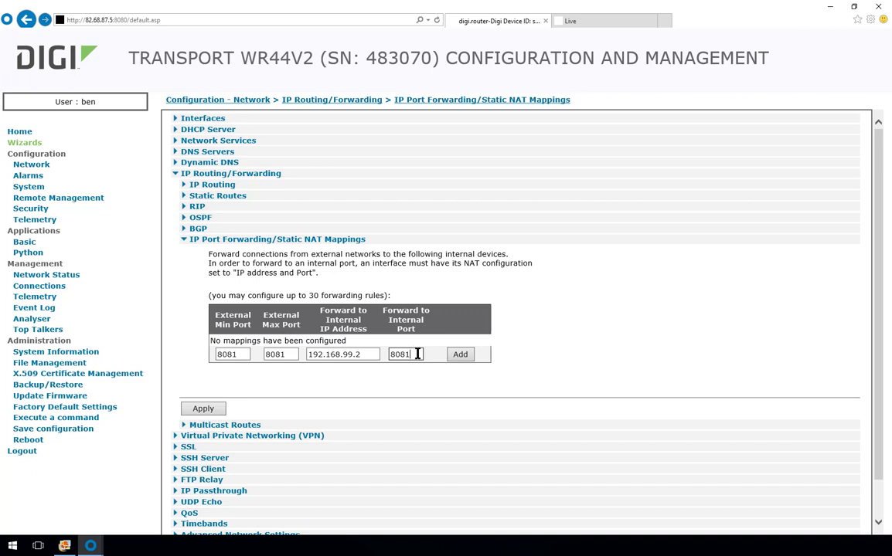
left_click(460, 356)
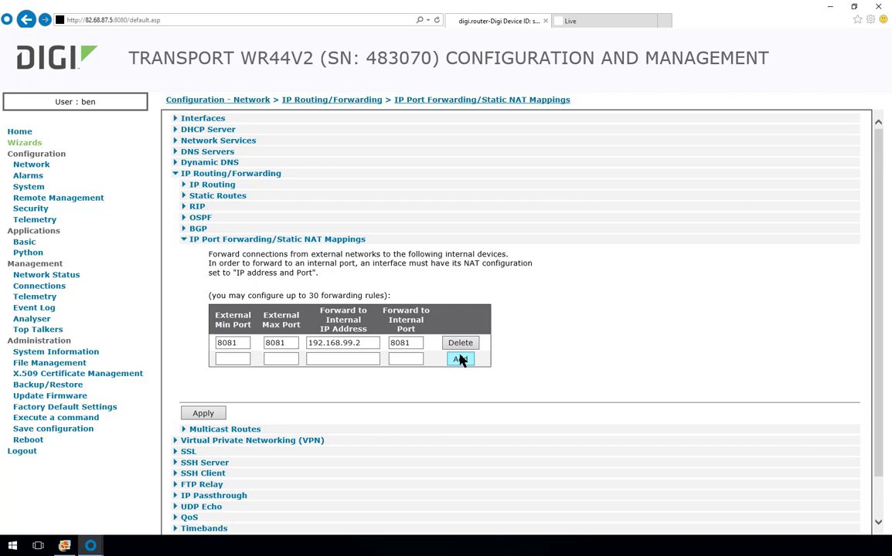
left_click(204, 414)
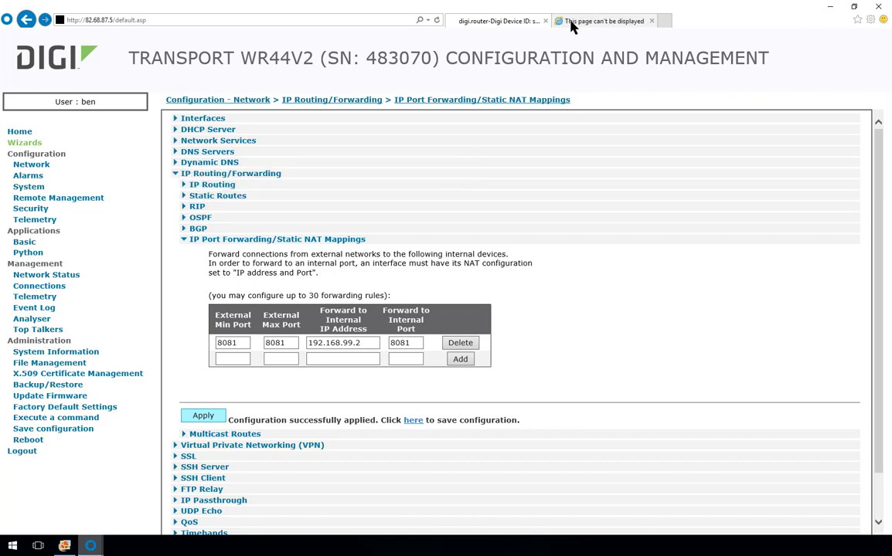
left_click(599, 22)
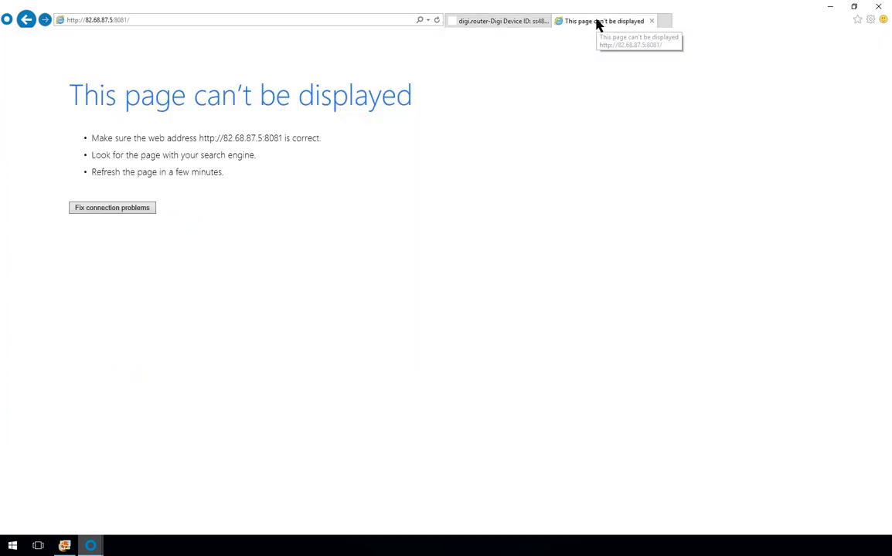
left_click(171, 20)
left_click(171, 20)
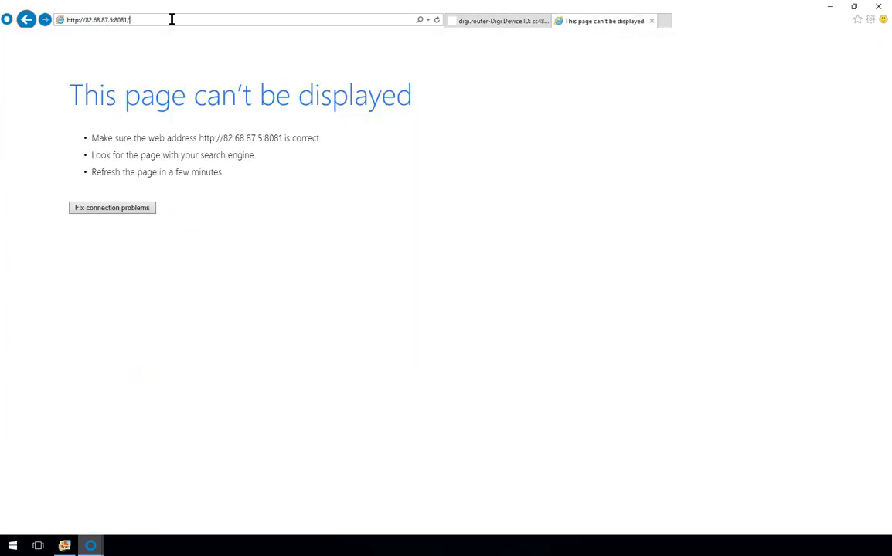
key("Return")
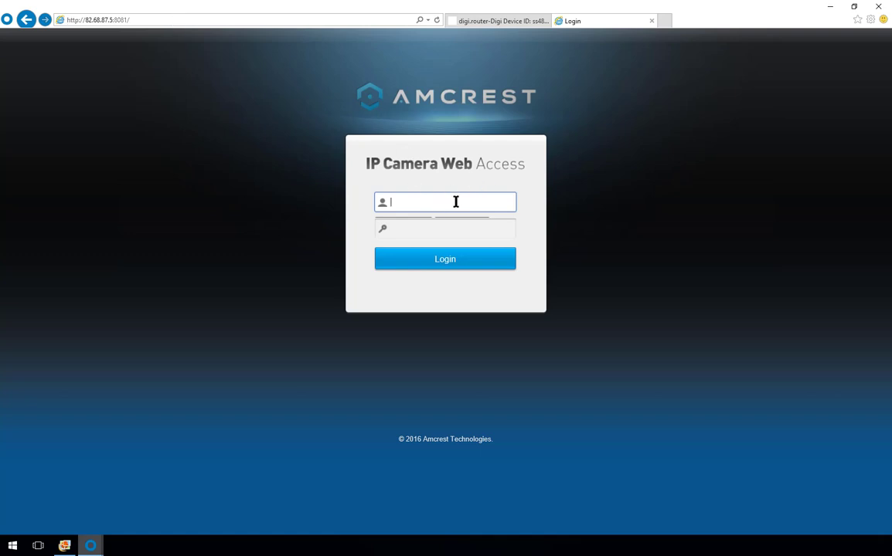
key("Tab")
type("********")
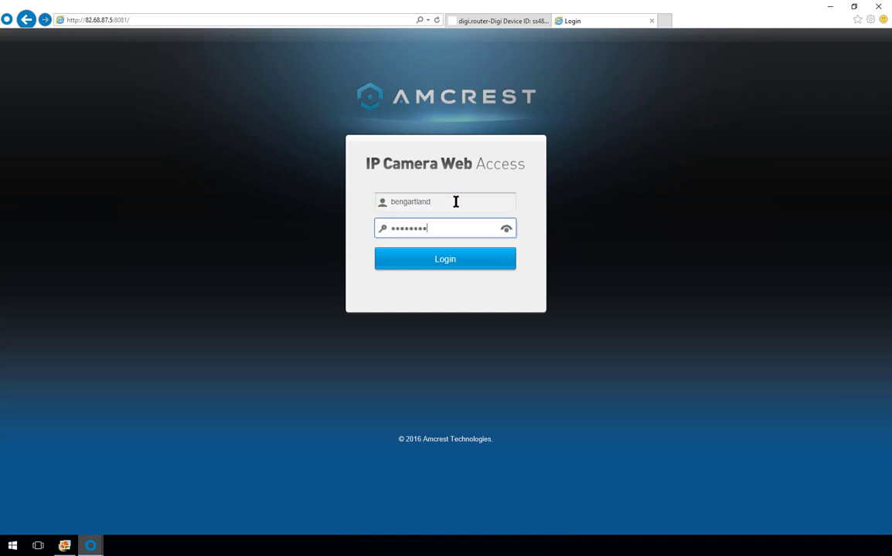
key("Return")
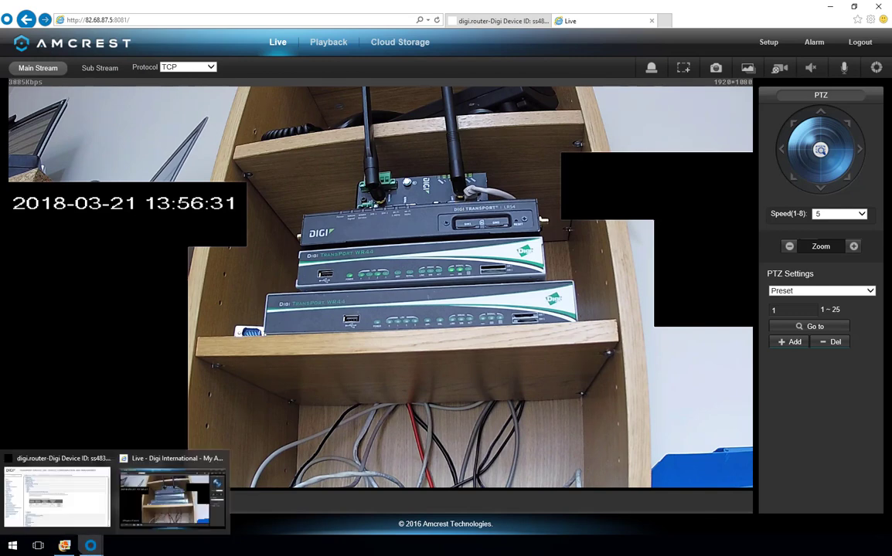
Step: View the port forwarding lab diagram in Photo Gallery, then return to the router's forwarding page
left_click(64, 546)
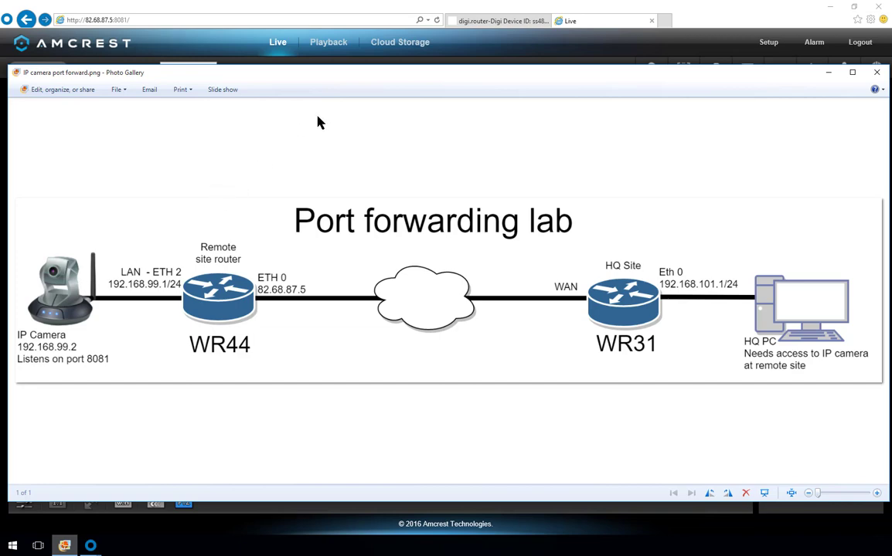
left_click(487, 22)
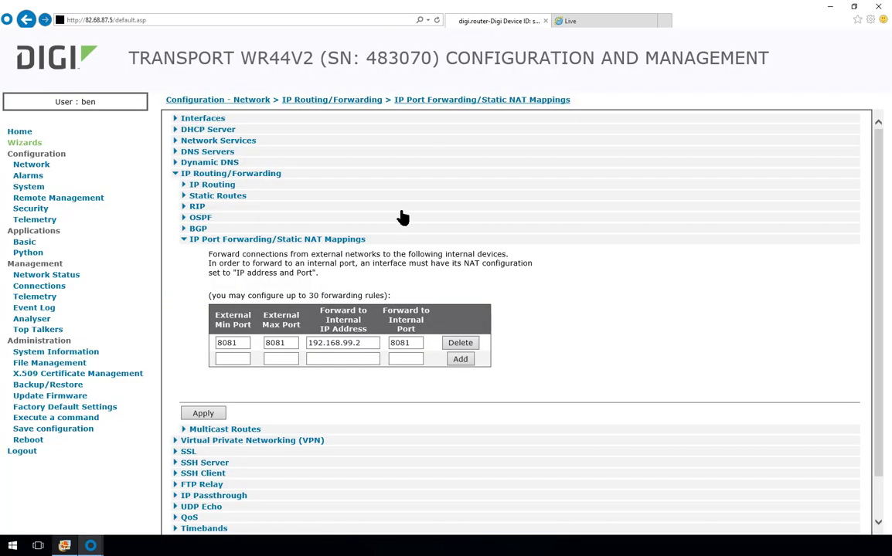
Step: Delete the 8081 rule, add external port 80 to 192.168.99.2 port 8081, and apply
left_click(236, 342)
left_click(461, 343)
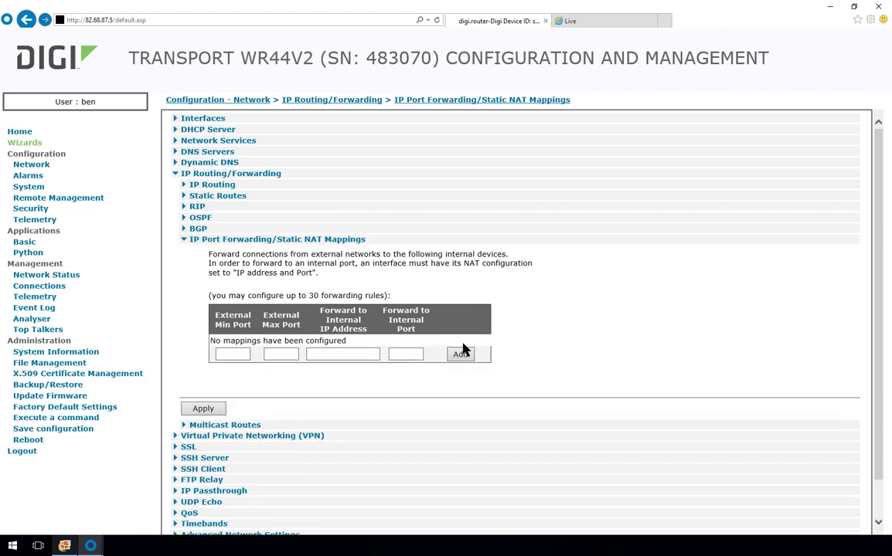
left_click(235, 354)
type("80")
key("Tab")
type("80")
key("Tab")
type("192")
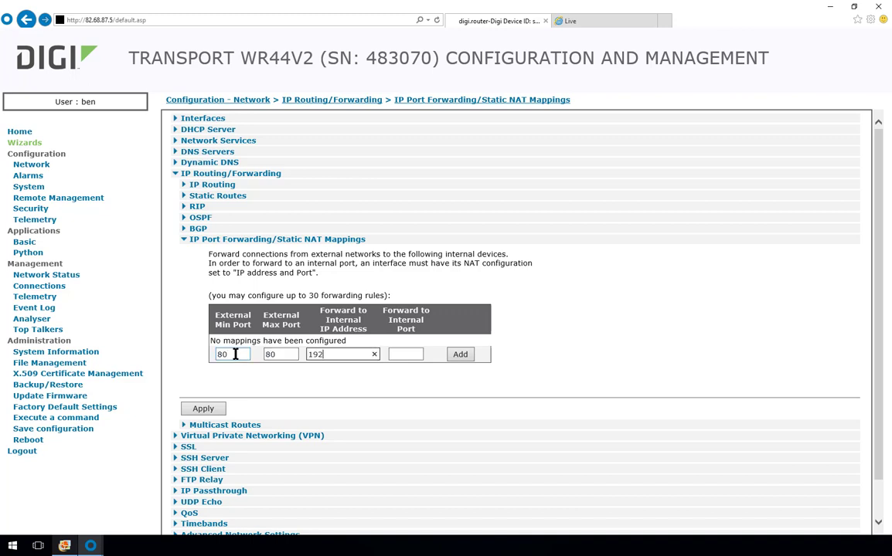
type(".168.99.2")
key("Tab")
type("8081")
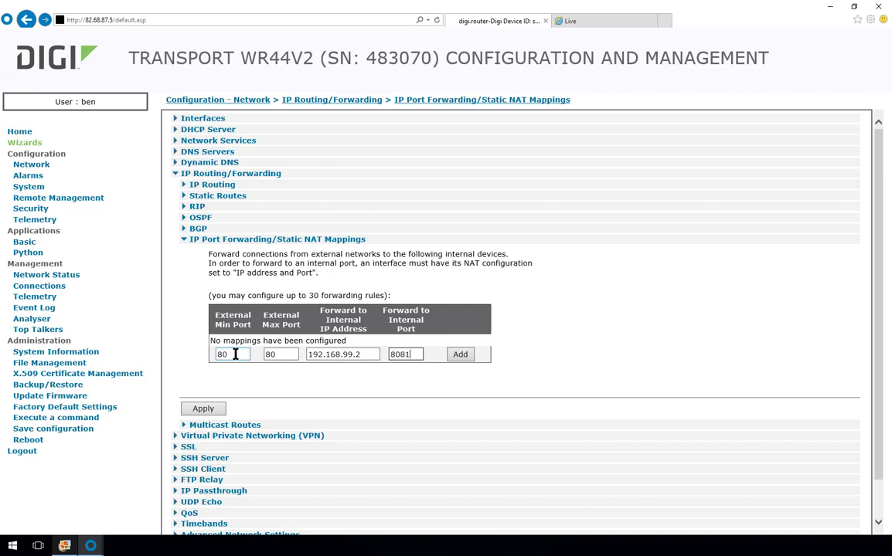
left_click(462, 354)
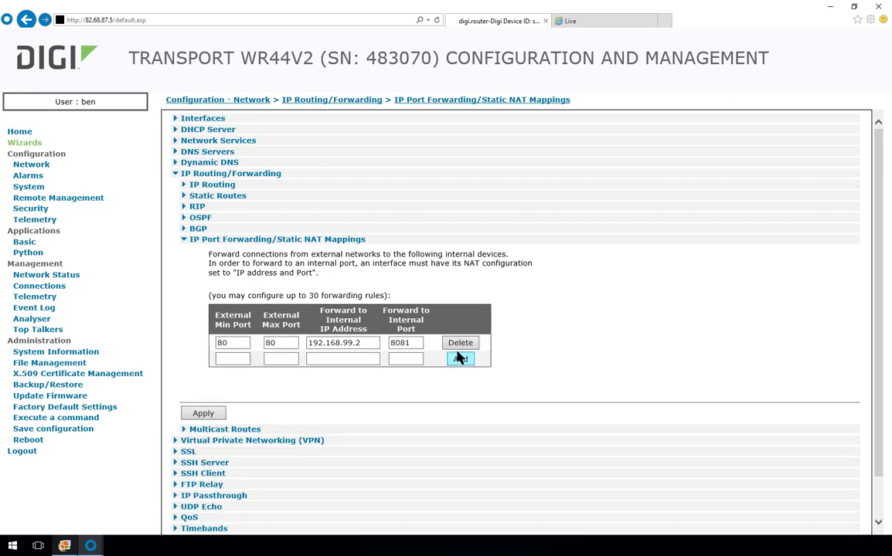
left_click(204, 415)
left_click(112, 20)
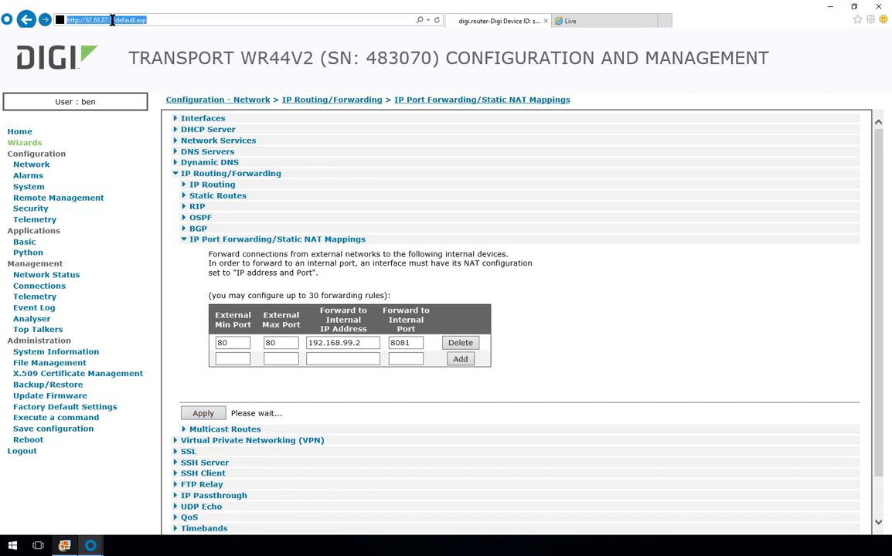
left_click_drag(112, 20, 227, 24)
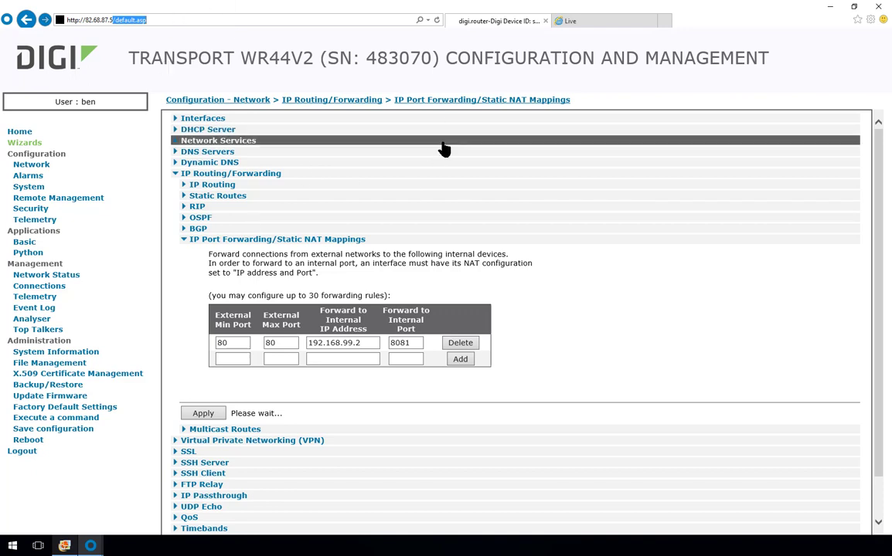
type(":8080")
key("Return")
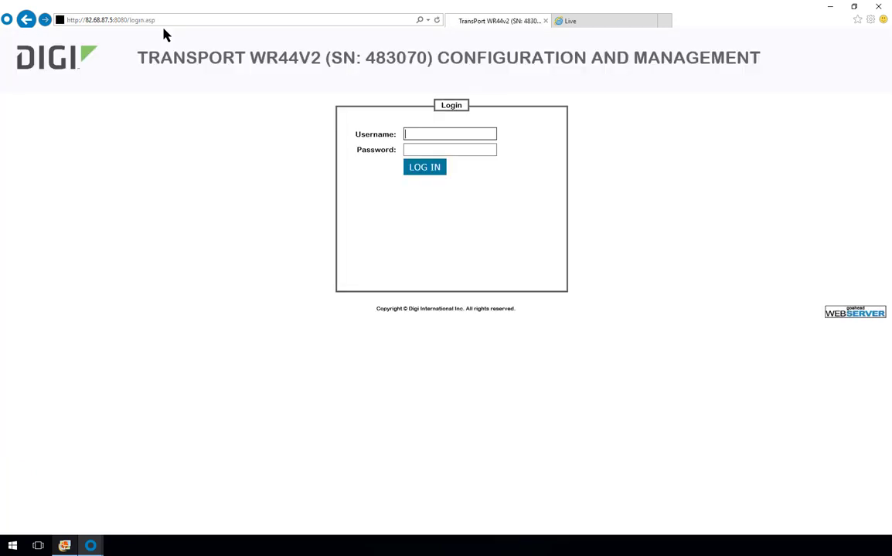
type("ben")
key("Tab")
type("•••••••")
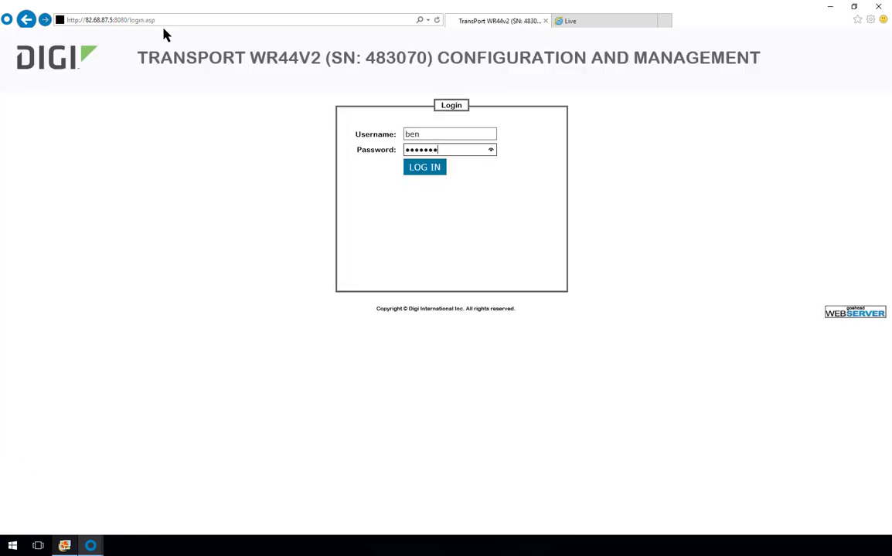
key("Return")
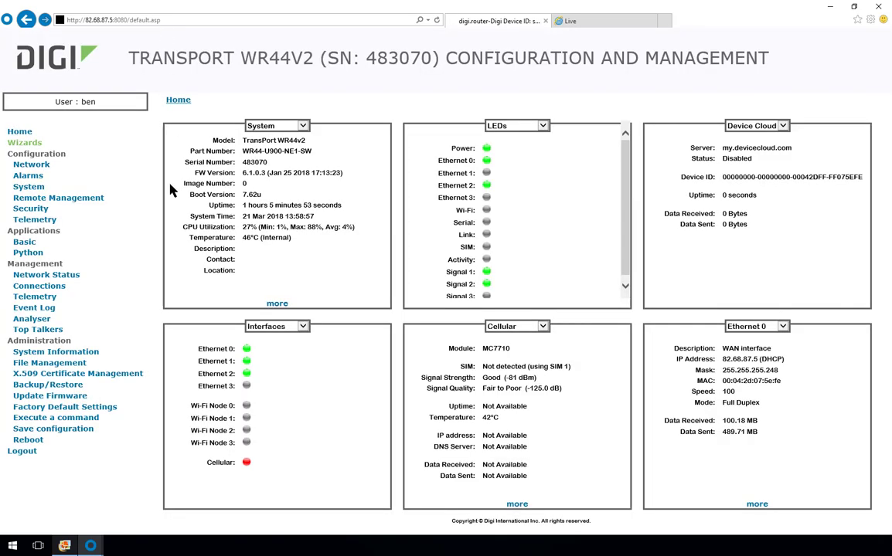
Step: Recheck the port 80 rule under Network > IP Routing/Forwarding > IP Port Forwarding
left_click(29, 165)
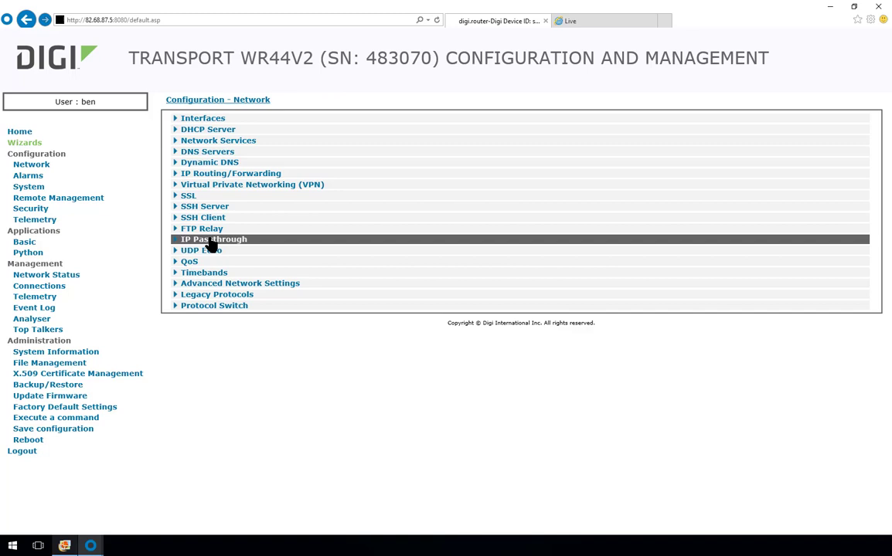
left_click(214, 175)
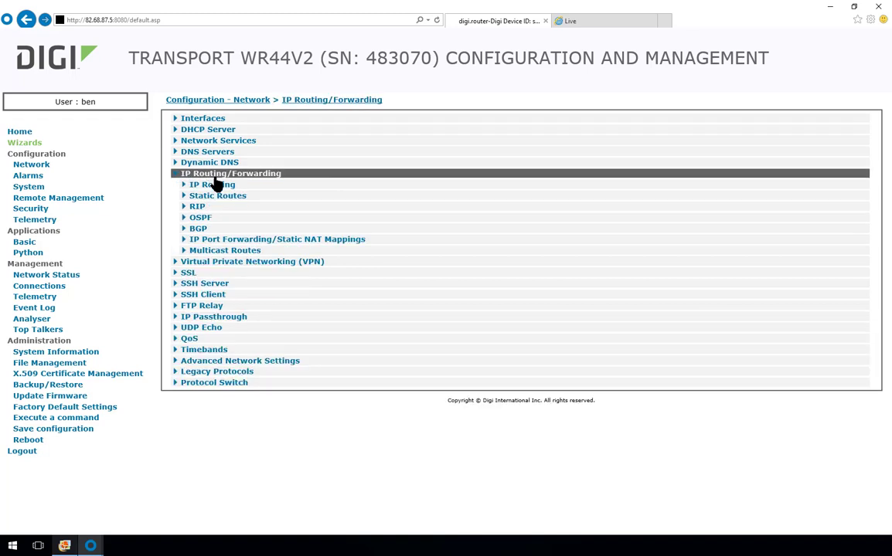
left_click(241, 241)
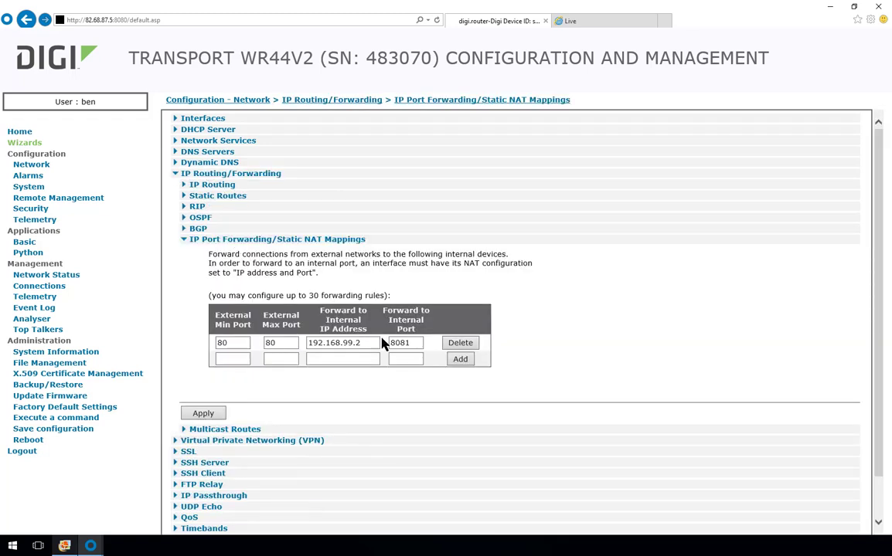
left_click(608, 22)
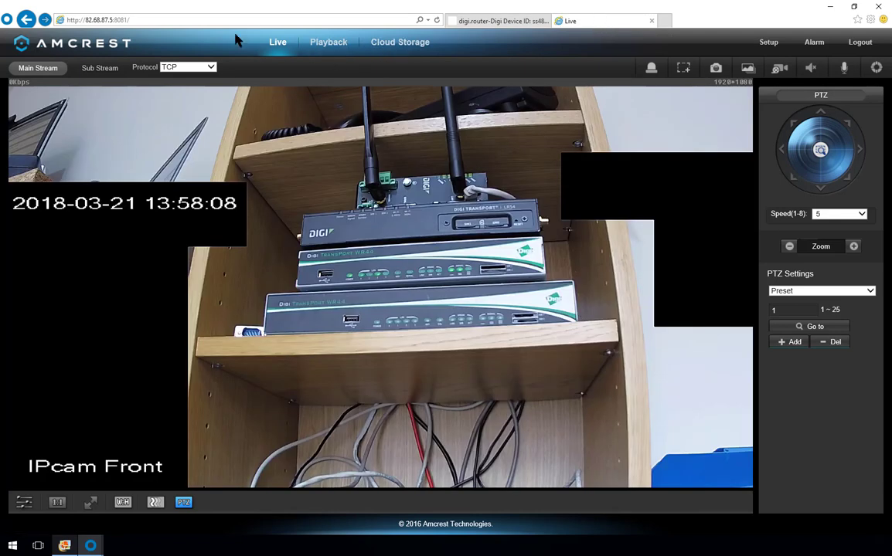
left_click(117, 20)
double_click(120, 20)
key("BackSpace")
key("BackSpace")
key("Return")
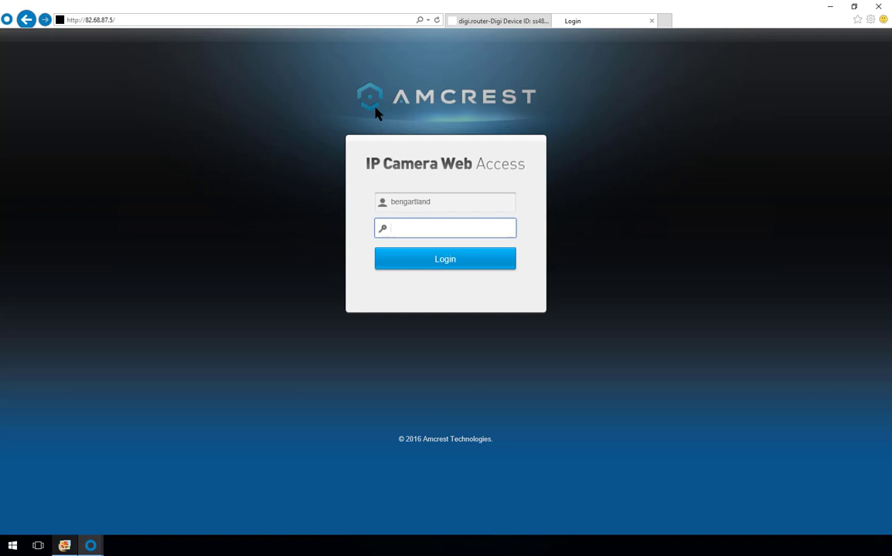
type("••••••••")
key("Return")
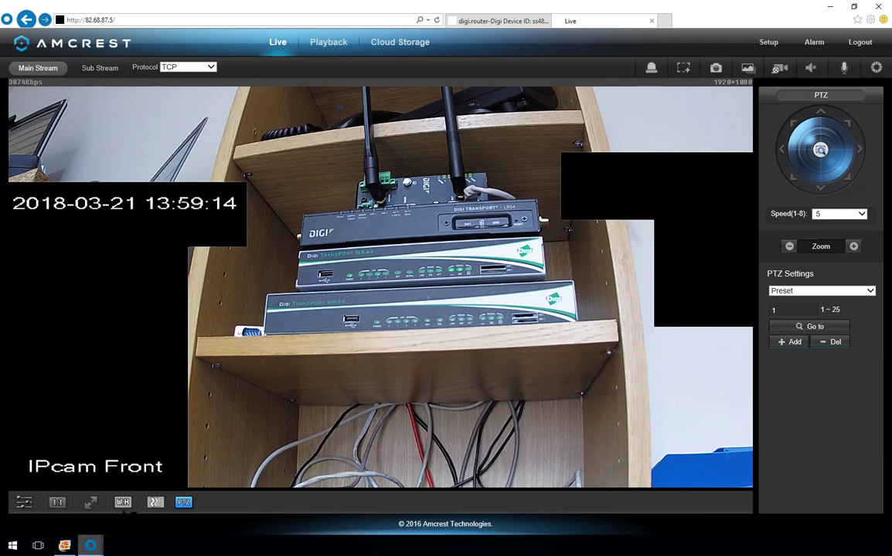
Step: Bring back the router's port forwarding page from the Internet Explorer taskbar preview
mouse_move(90, 541)
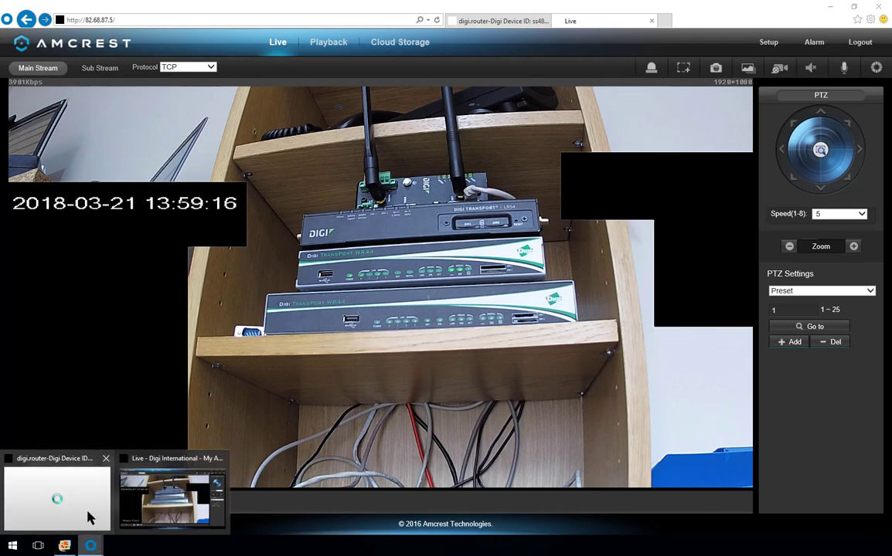
left_click(76, 495)
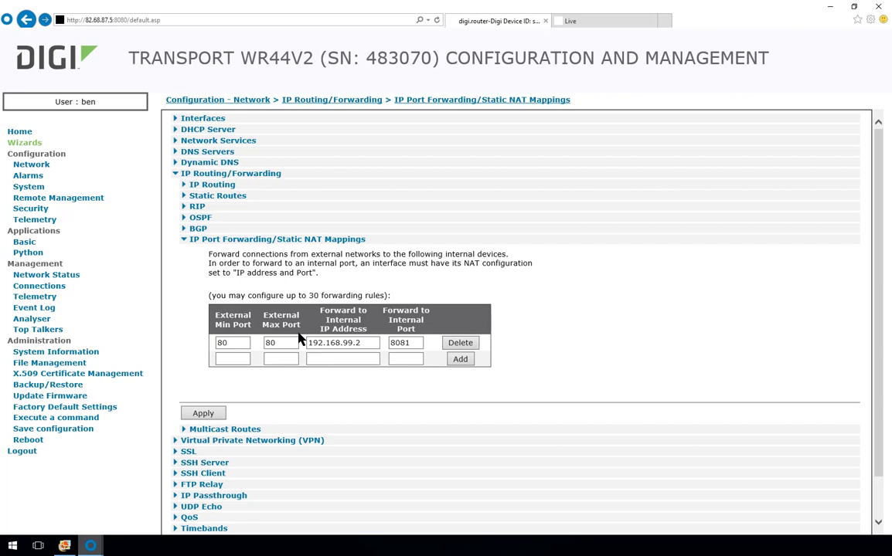